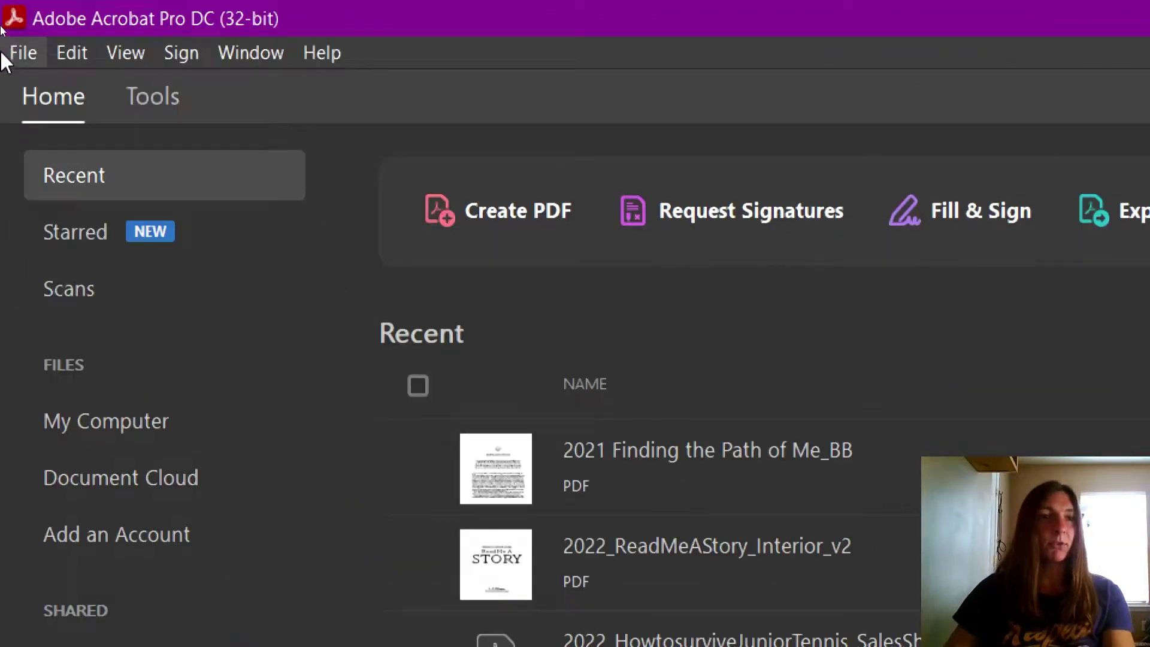
- Open '2021 Finding the Path of Me_BB.pdf' through the File menu
{"action": "left_click", "coordinate": [2, 53]}
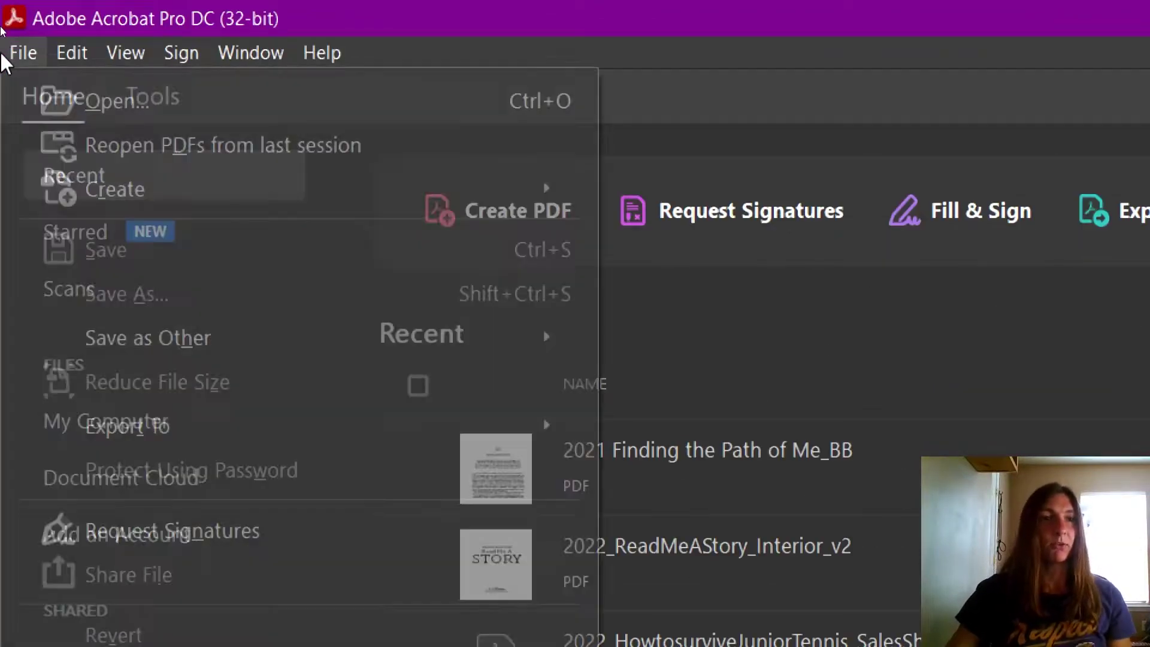
{"action": "left_click", "coordinate": [106, 84]}
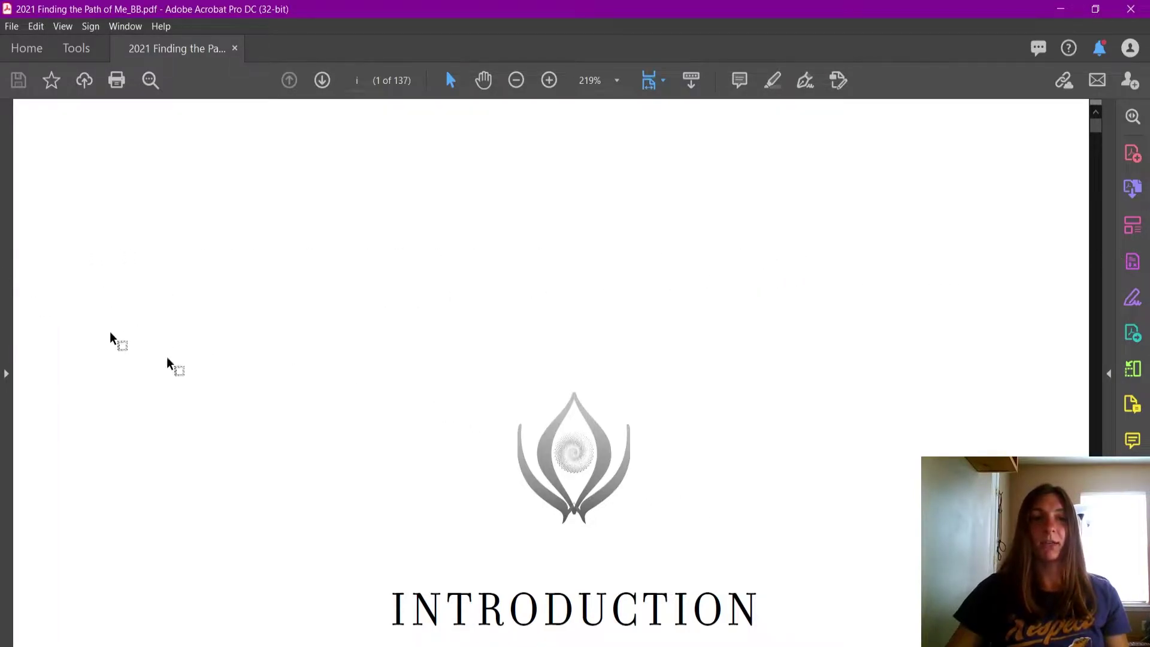
- Scroll down to page ii and zoom out to 150% so full lines fit
{"action": "scroll", "coordinate": [516, 379], "scroll_direction": "down", "scroll_amount": 6}
{"action": "scroll", "coordinate": [732, 382], "scroll_direction": "down", "scroll_amount": 13}
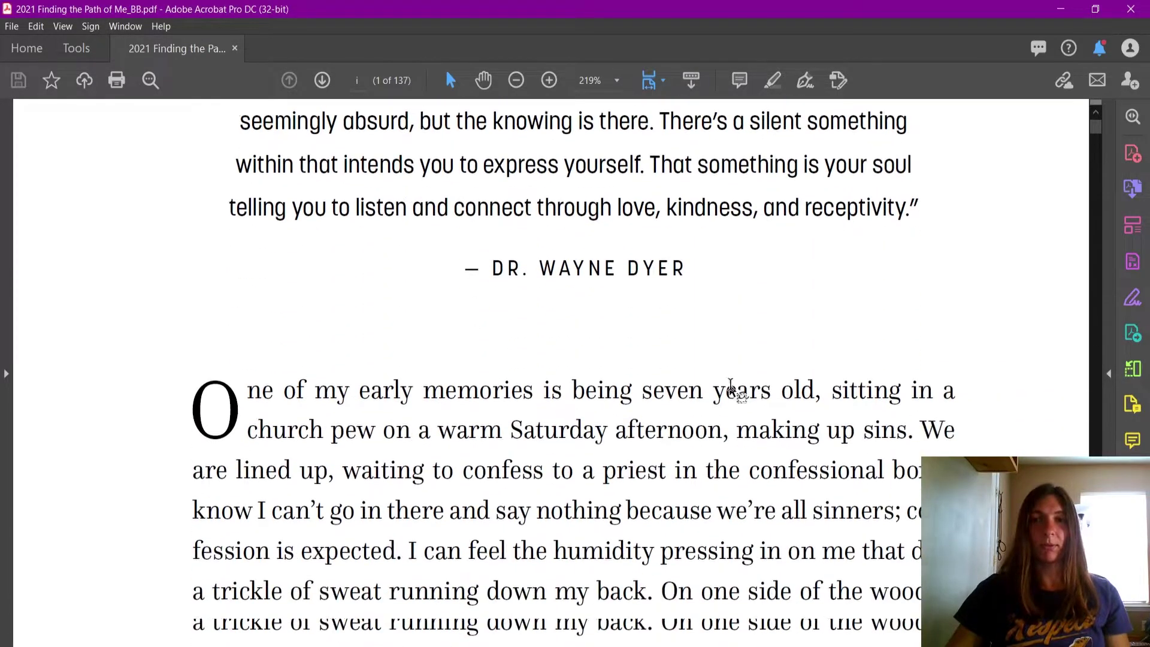
{"action": "scroll", "coordinate": [732, 382], "scroll_direction": "down", "scroll_amount": 7}
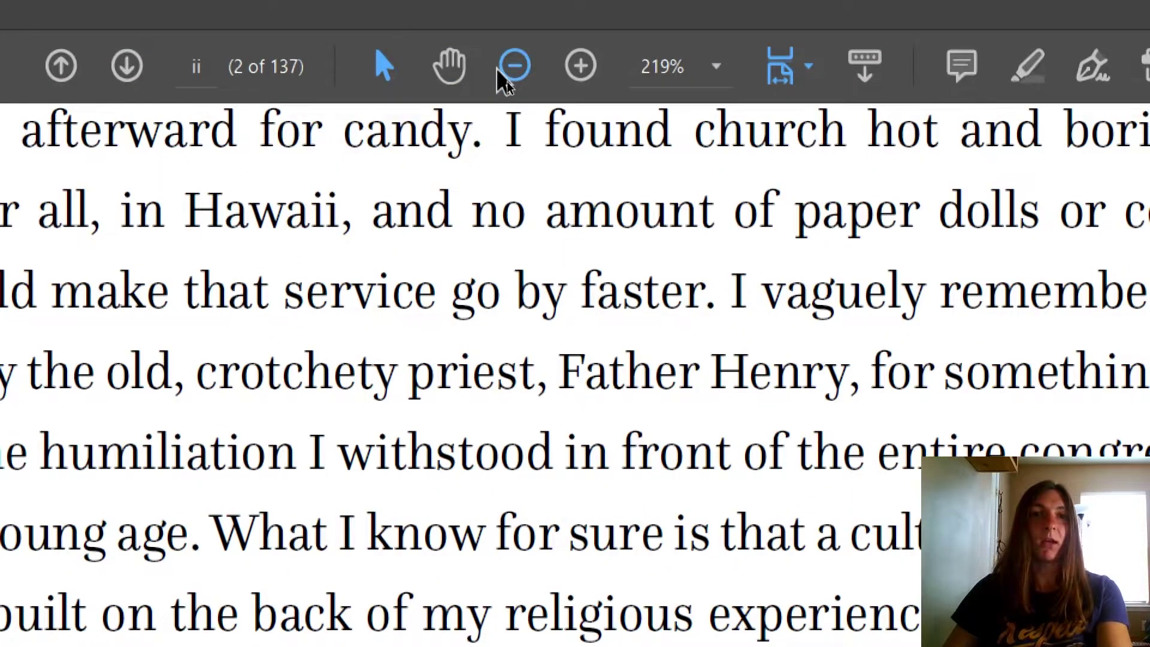
{"action": "left_click", "coordinate": [501, 71]}
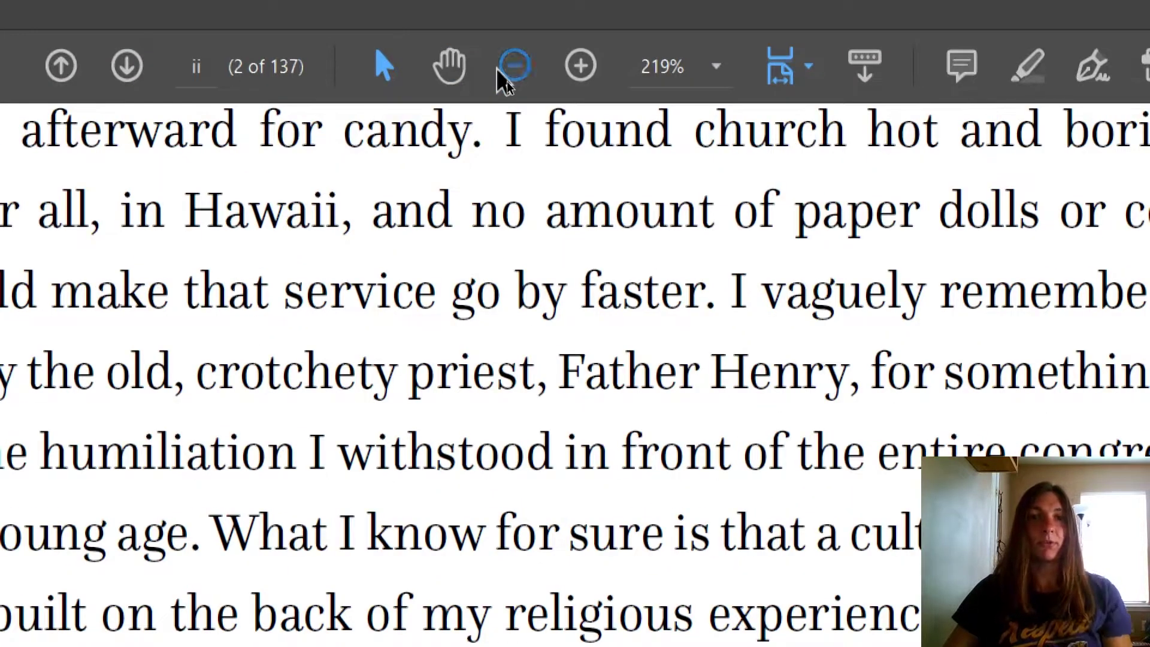
{"action": "left_click", "coordinate": [580, 67]}
{"action": "left_click", "coordinate": [514, 66]}
{"action": "left_click", "coordinate": [514, 65]}
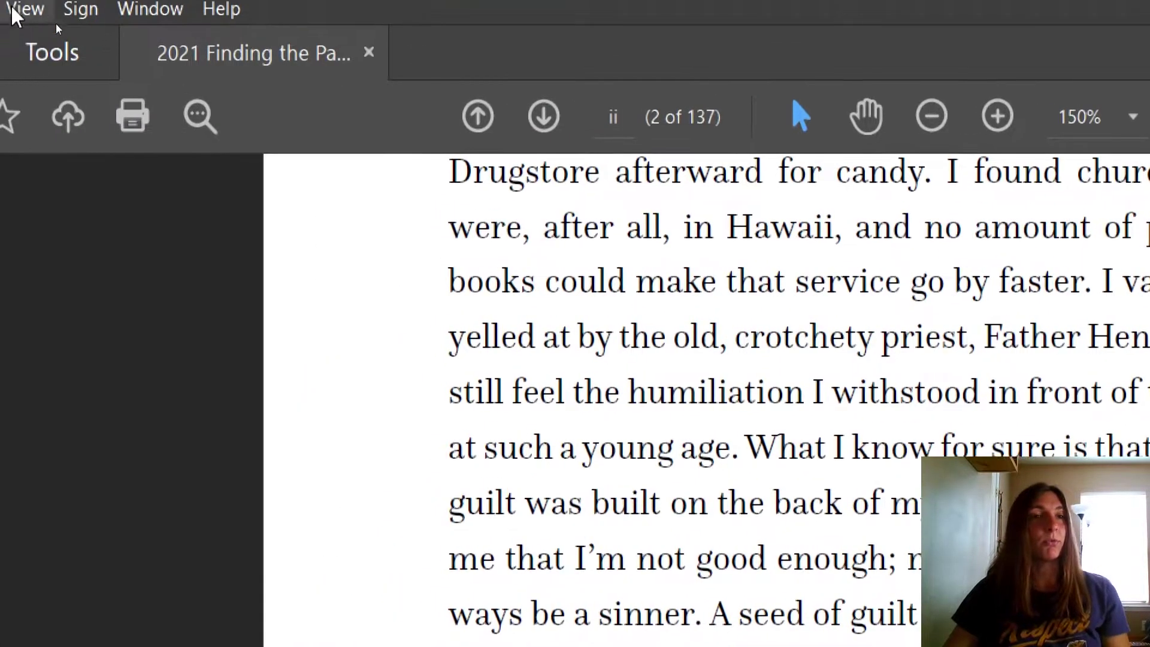
- Switch the page display to Two Page View and scroll through the spreads
{"action": "left_click", "coordinate": [21, 15]}
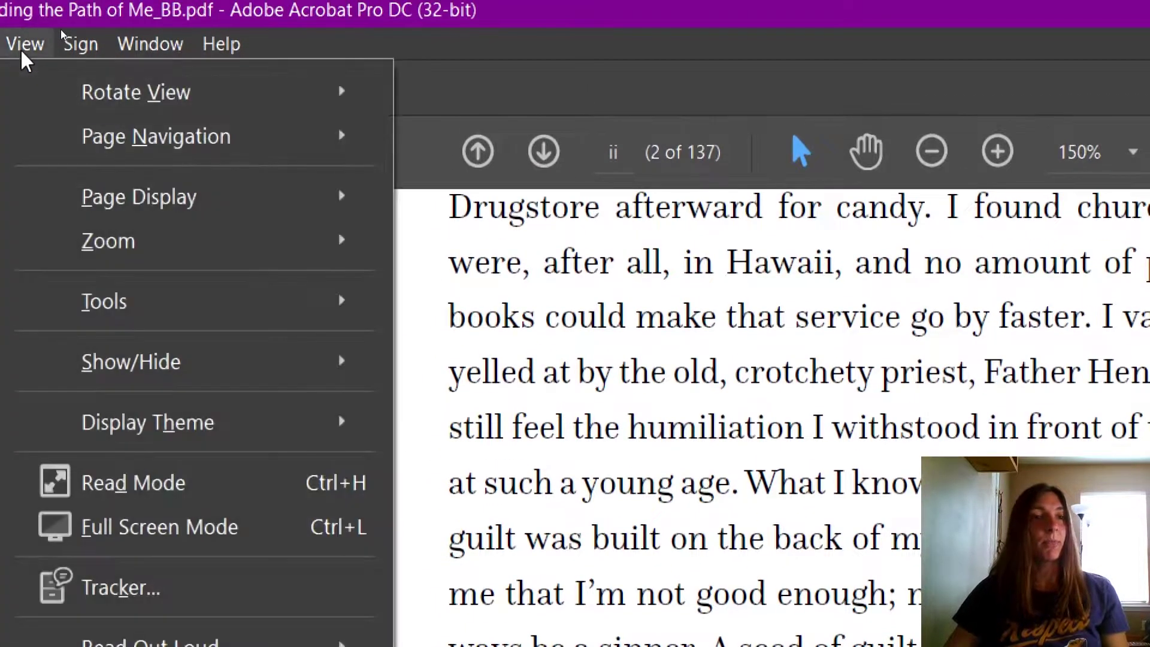
{"action": "mouse_move", "coordinate": [169, 211]}
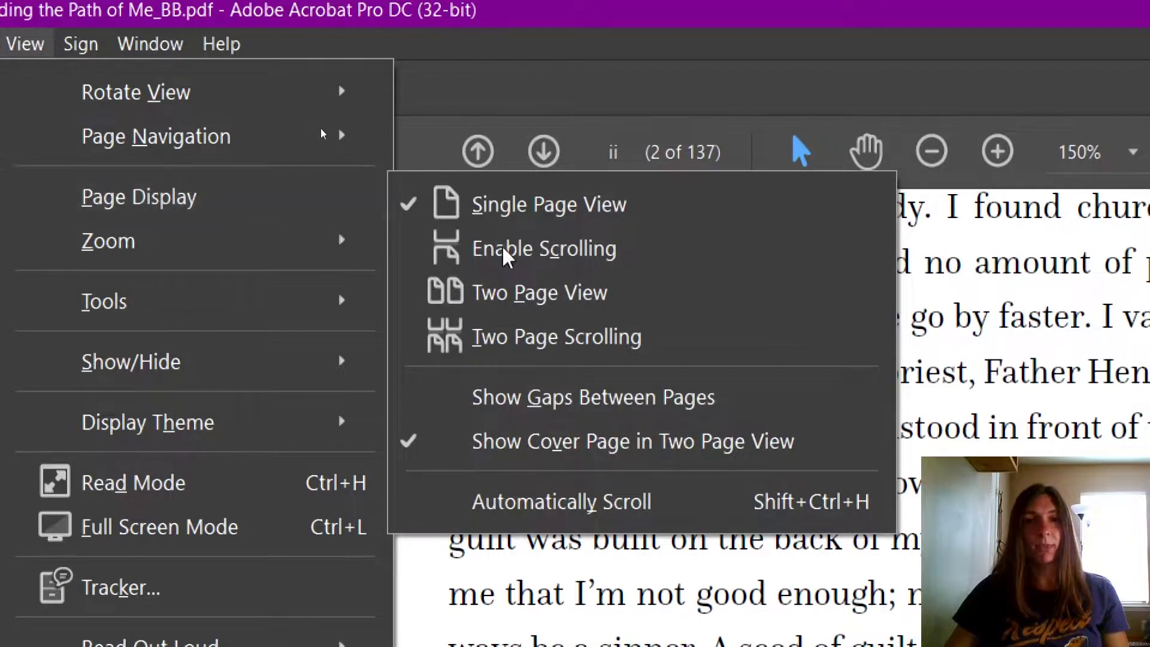
{"action": "left_click", "coordinate": [587, 295]}
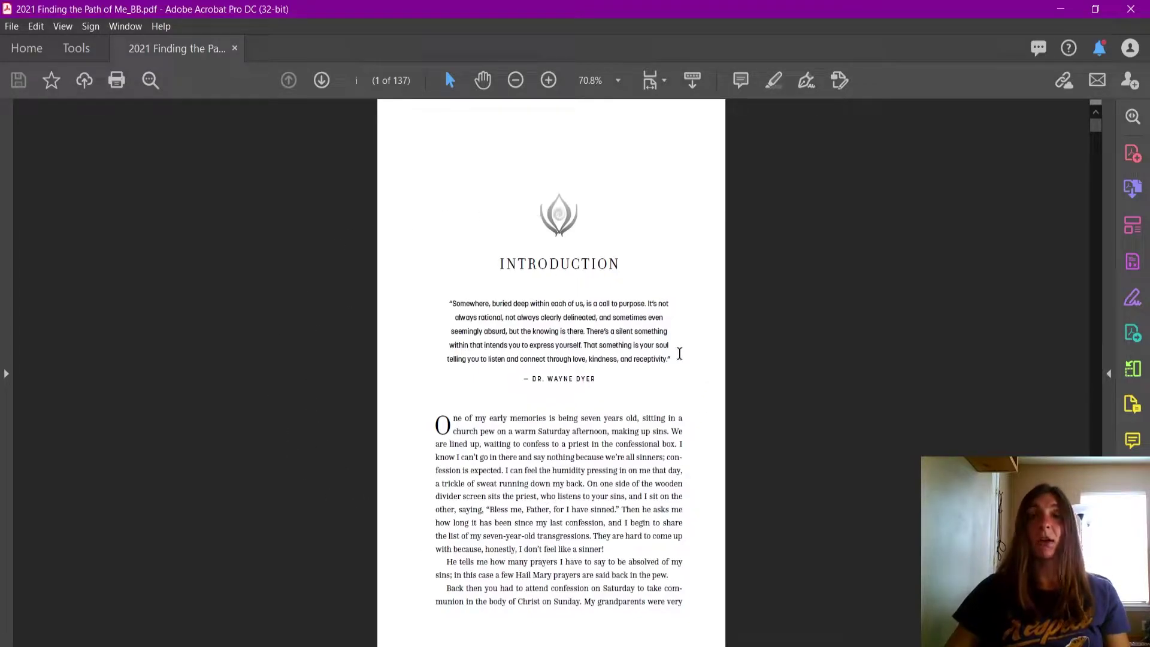
{"action": "scroll", "coordinate": [687, 356], "scroll_direction": "down", "scroll_amount": 1}
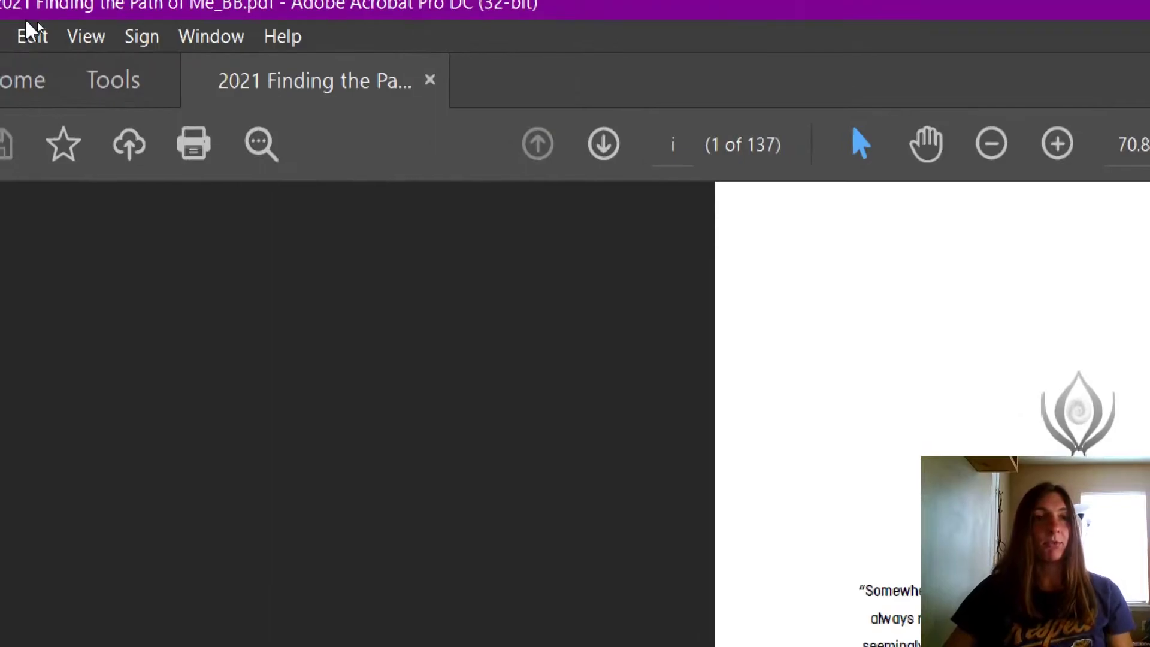
{"action": "left_click", "coordinate": [61, 30]}
{"action": "mouse_move", "coordinate": [236, 192]}
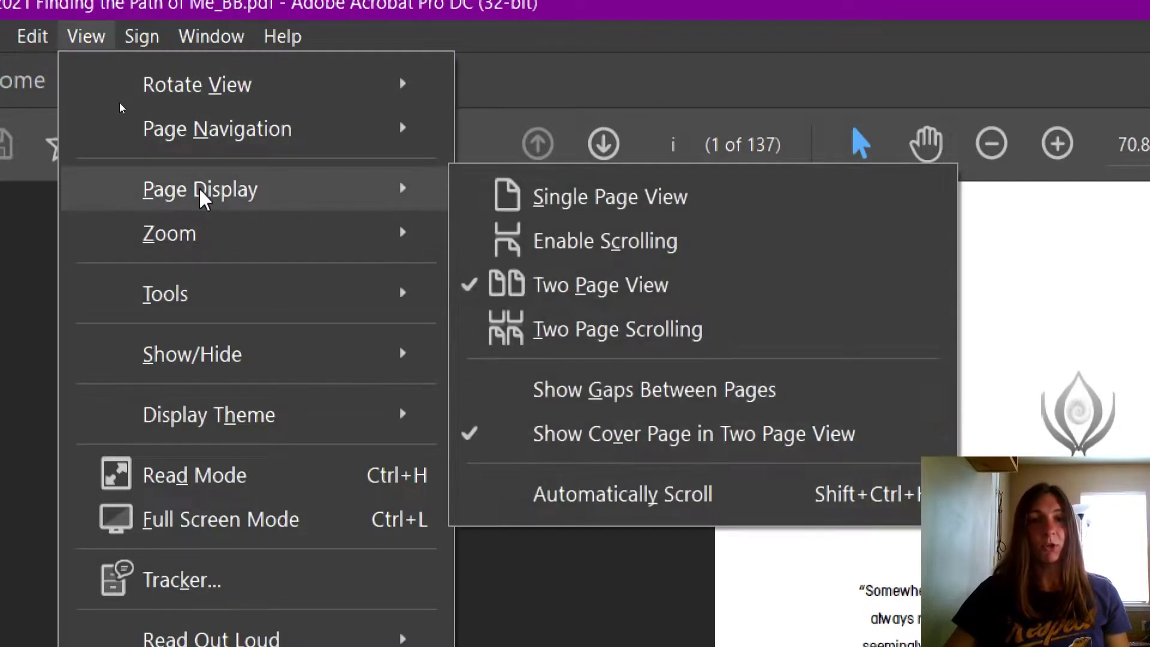
{"action": "left_click", "coordinate": [663, 434]}
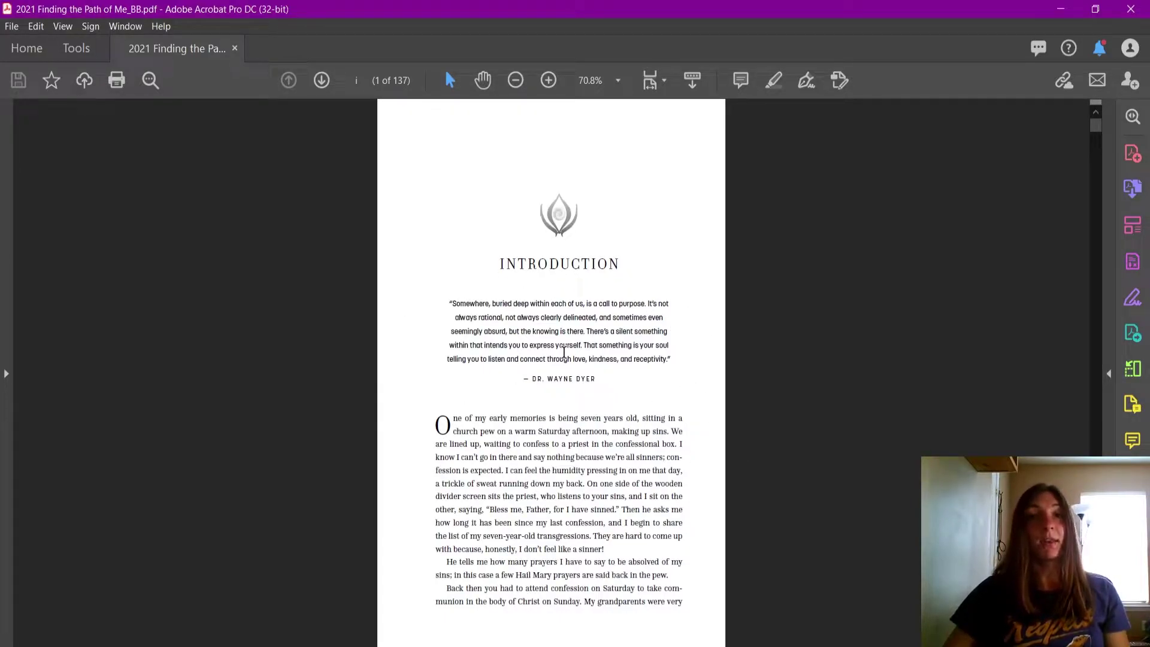
- Scroll to the pages ii–iii spread and show the Comment tools with the comments list
{"action": "scroll", "coordinate": [586, 300], "scroll_direction": "down", "scroll_amount": 1}
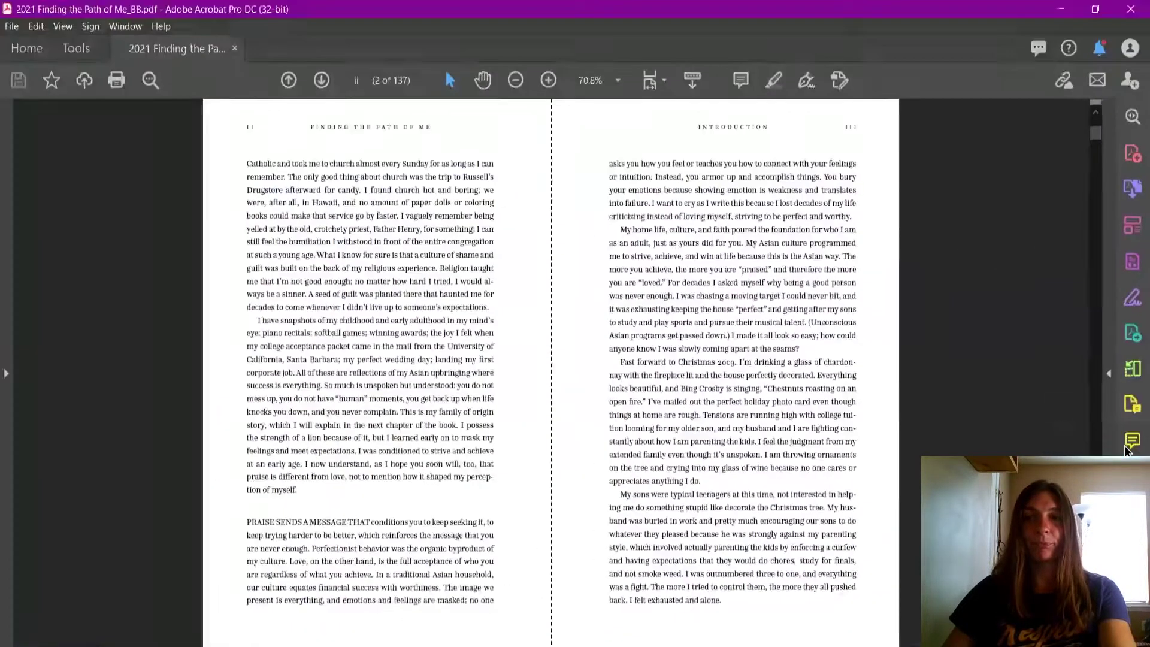
{"action": "left_click", "coordinate": [1105, 286]}
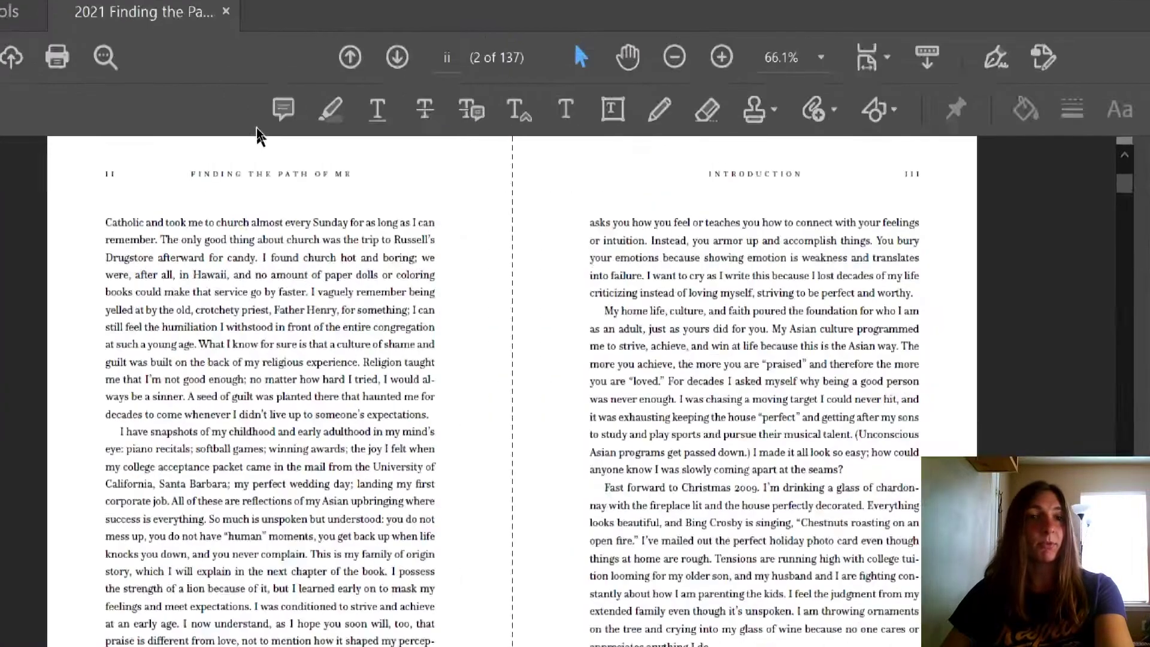
- Post a sticky note reading 'Please remove this break.' after 'perception of myself' on page 2
{"action": "left_click", "coordinate": [275, 117]}
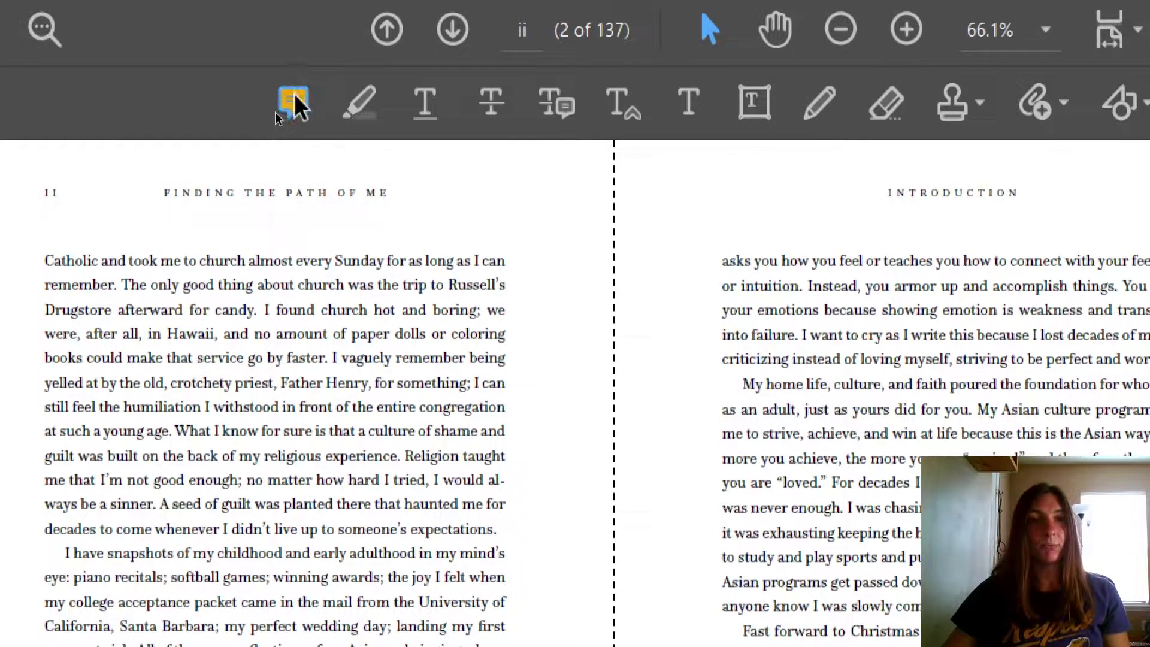
{"action": "left_click", "coordinate": [275, 113]}
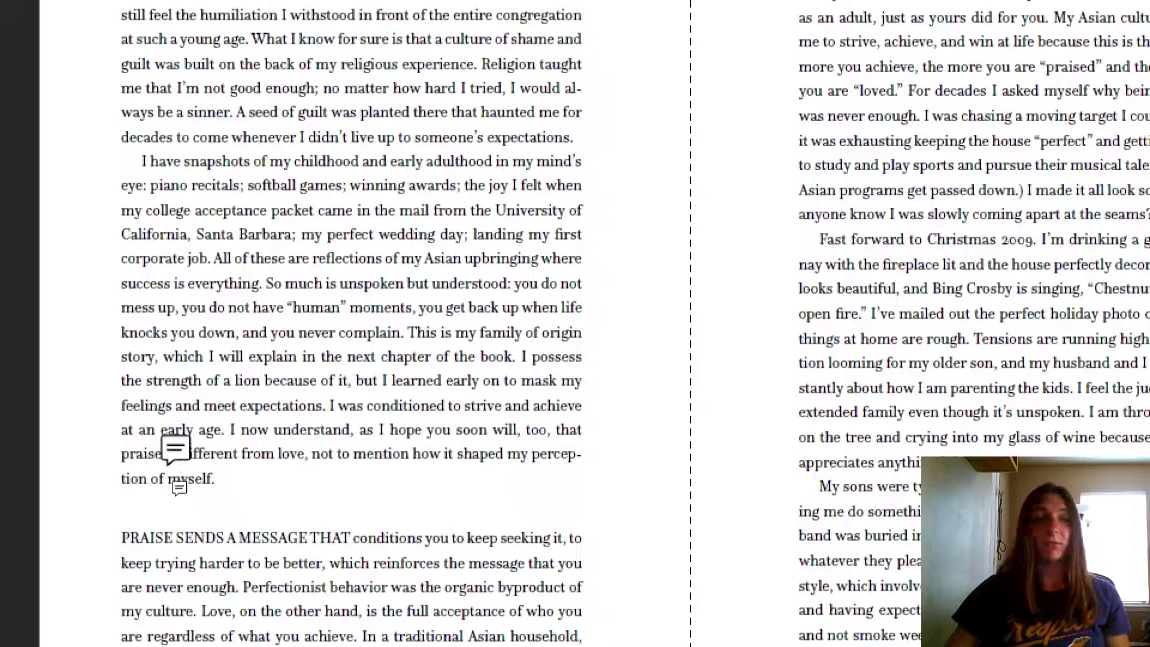
{"action": "left_click", "coordinate": [208, 506]}
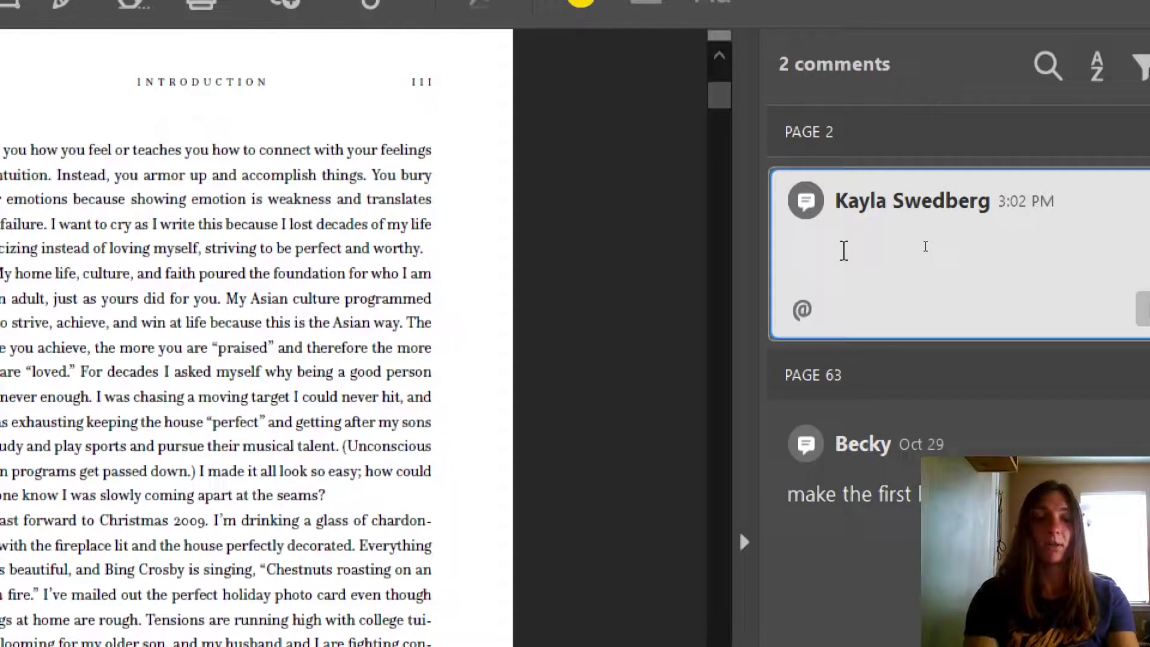
{"action": "type", "text": "Please r"}
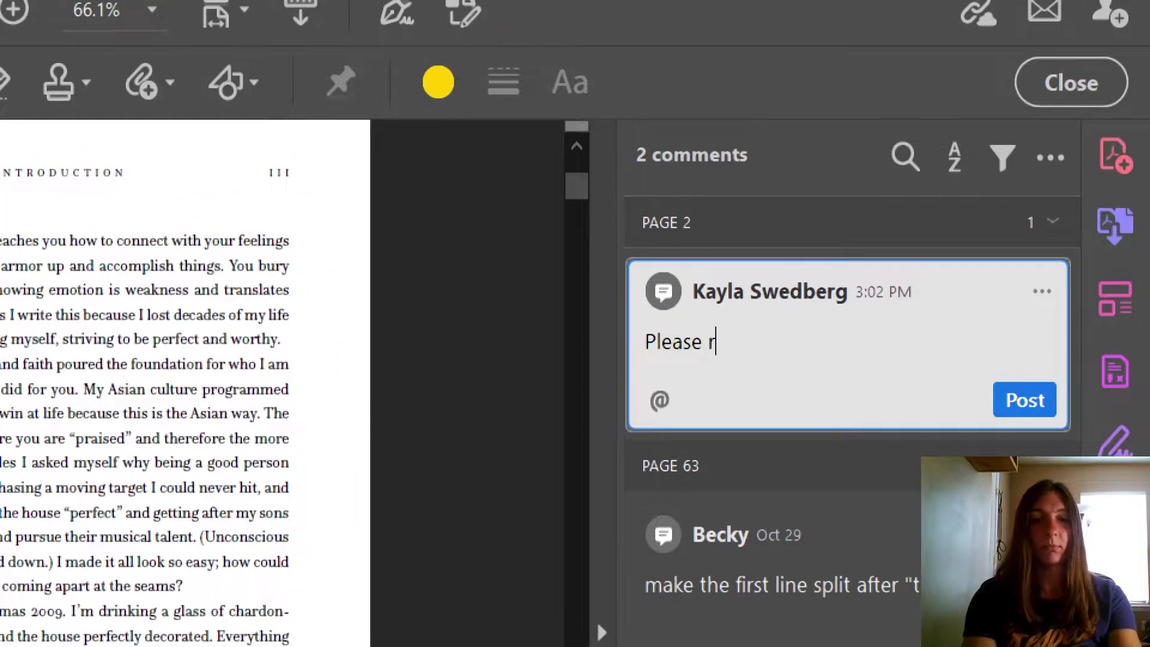
{"action": "type", "text": "emove this b"}
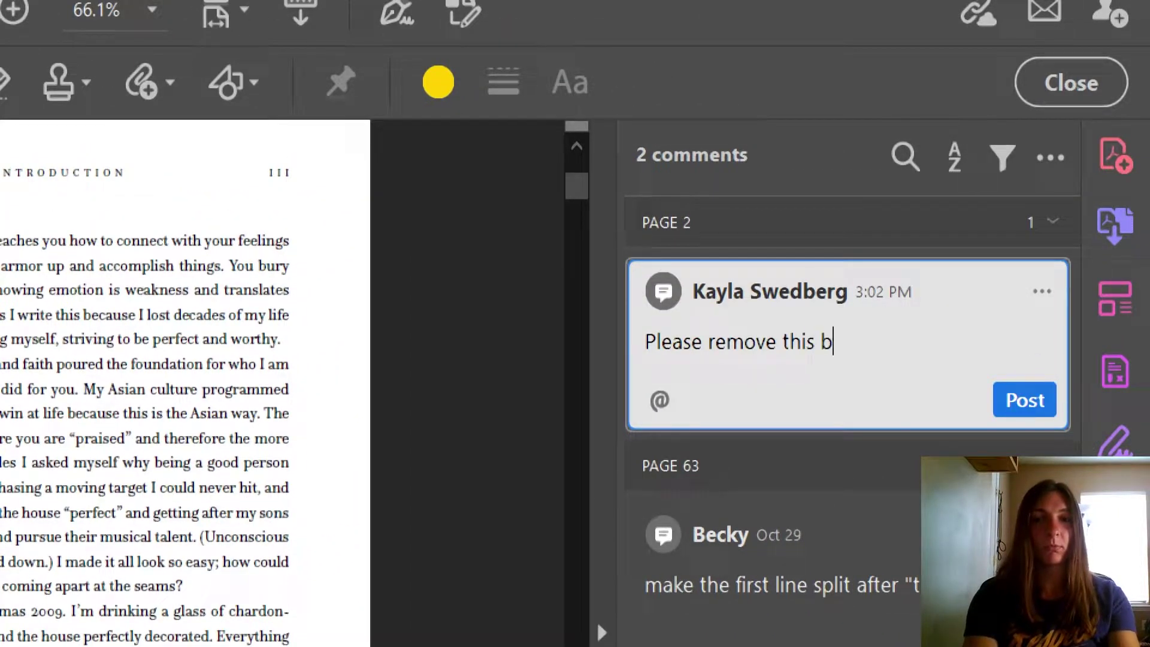
{"action": "type", "text": "reak."}
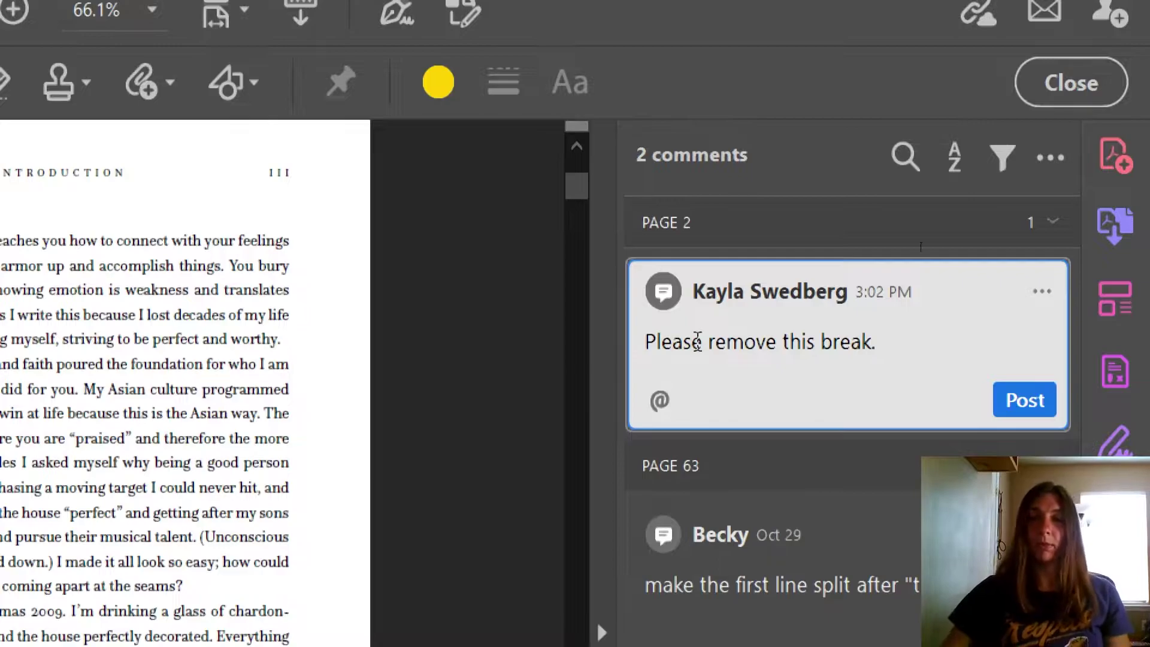
{"action": "left_click", "coordinate": [1019, 399]}
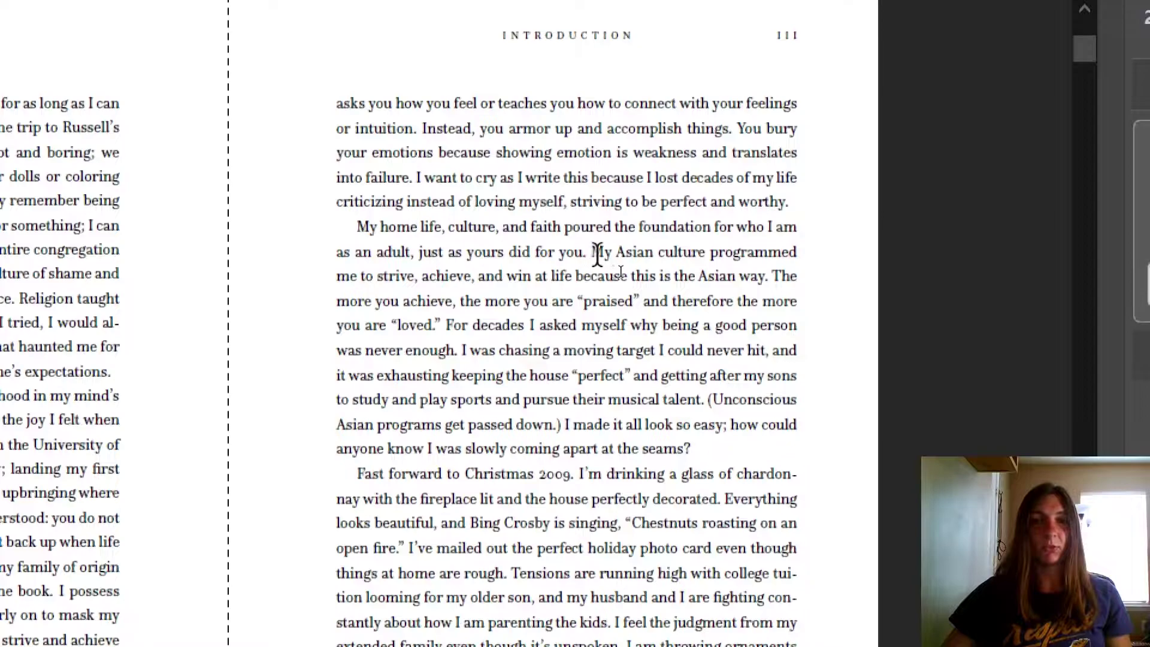
- Strike through 'My Asian culture programmed…' and delete the accidental strikethrough on the 'Instead' passage
{"action": "left_click_drag", "start_coordinate": [591, 252], "coordinate": [764, 276]}
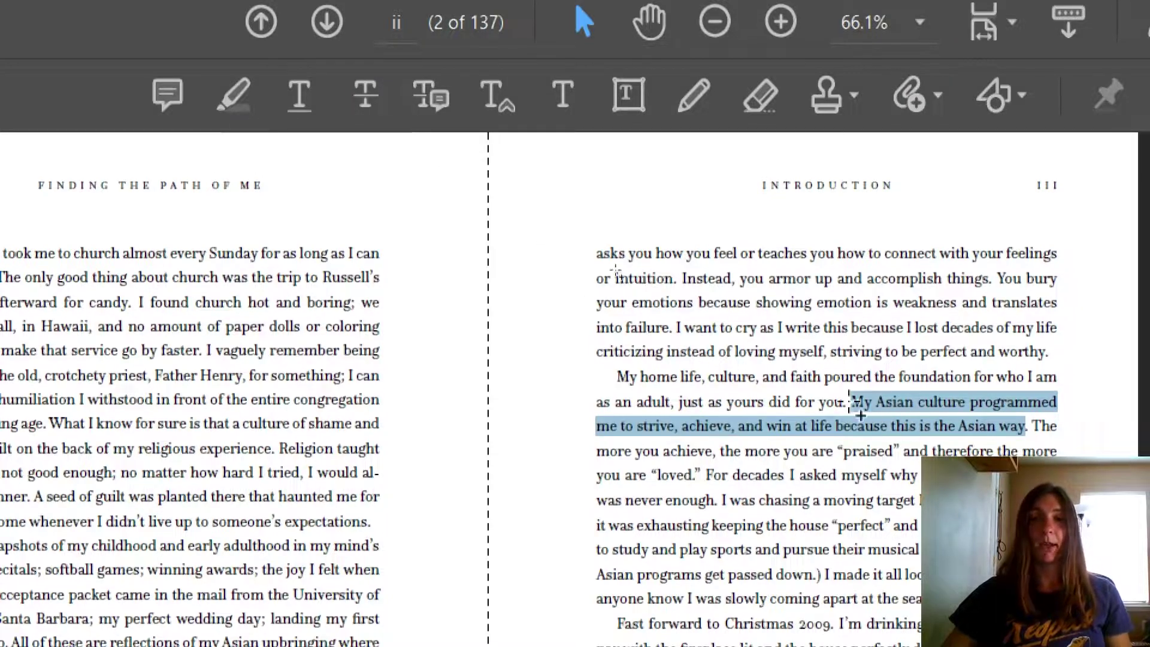
{"action": "left_click", "coordinate": [364, 96]}
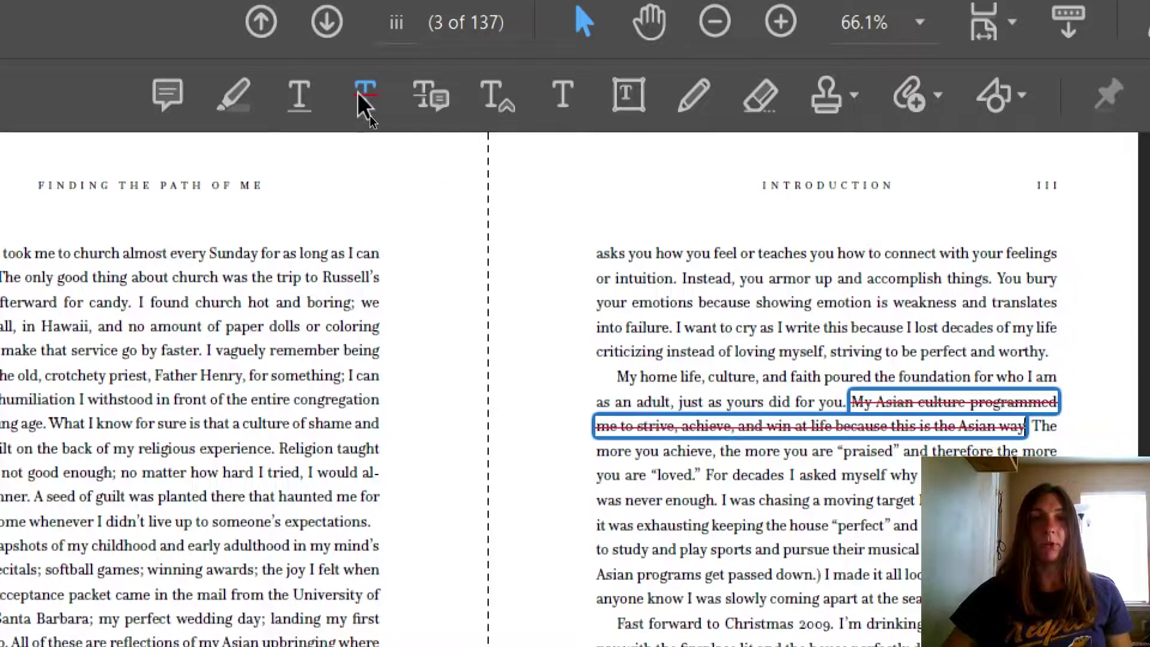
{"action": "left_click", "coordinate": [364, 99]}
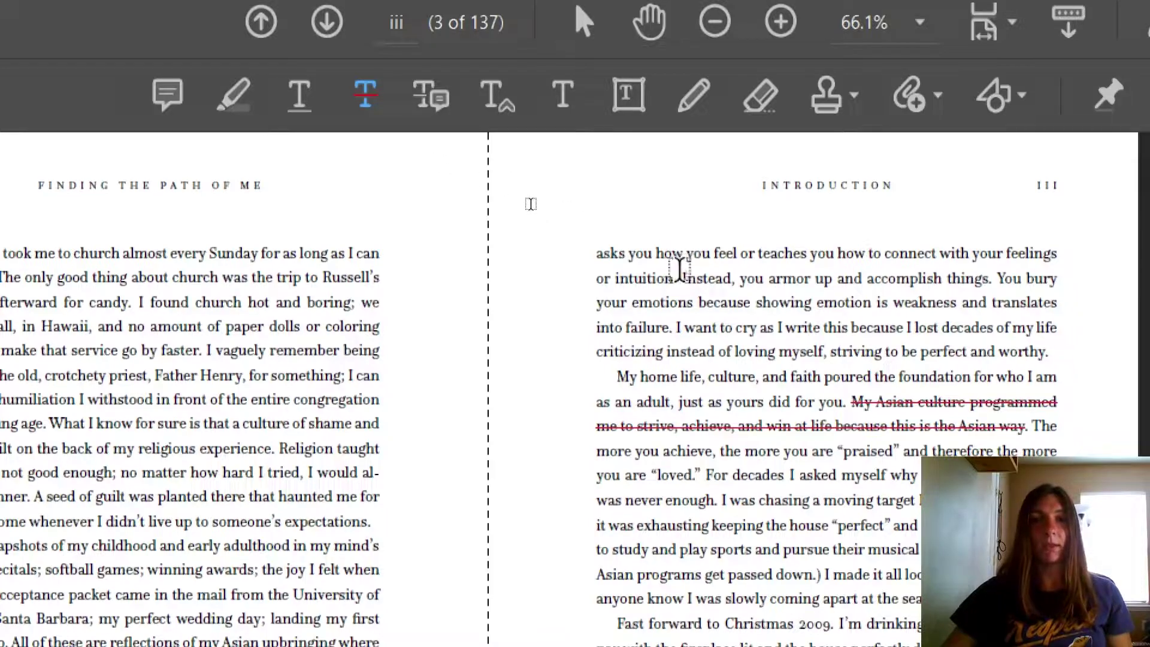
{"action": "mouse_move", "coordinate": [682, 277]}
{"action": "left_mouse_down"}
{"action": "mouse_move", "coordinate": [701, 313]}
{"action": "mouse_move", "coordinate": [674, 313]}
{"action": "left_mouse_up"}
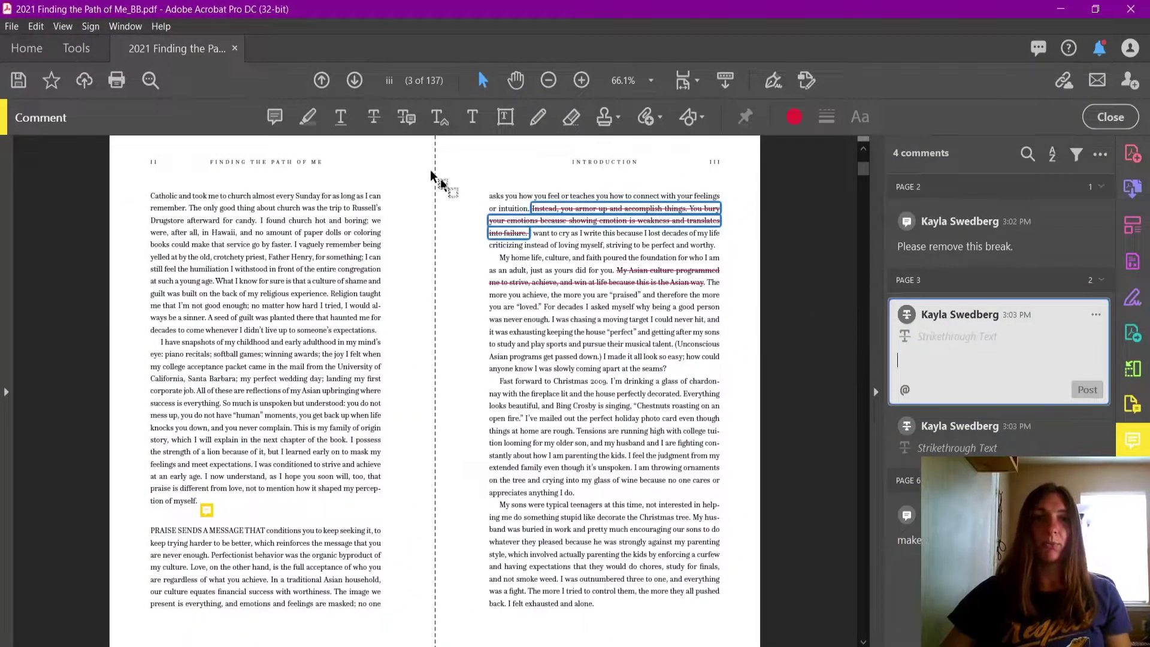
{"action": "left_click", "coordinate": [533, 211]}
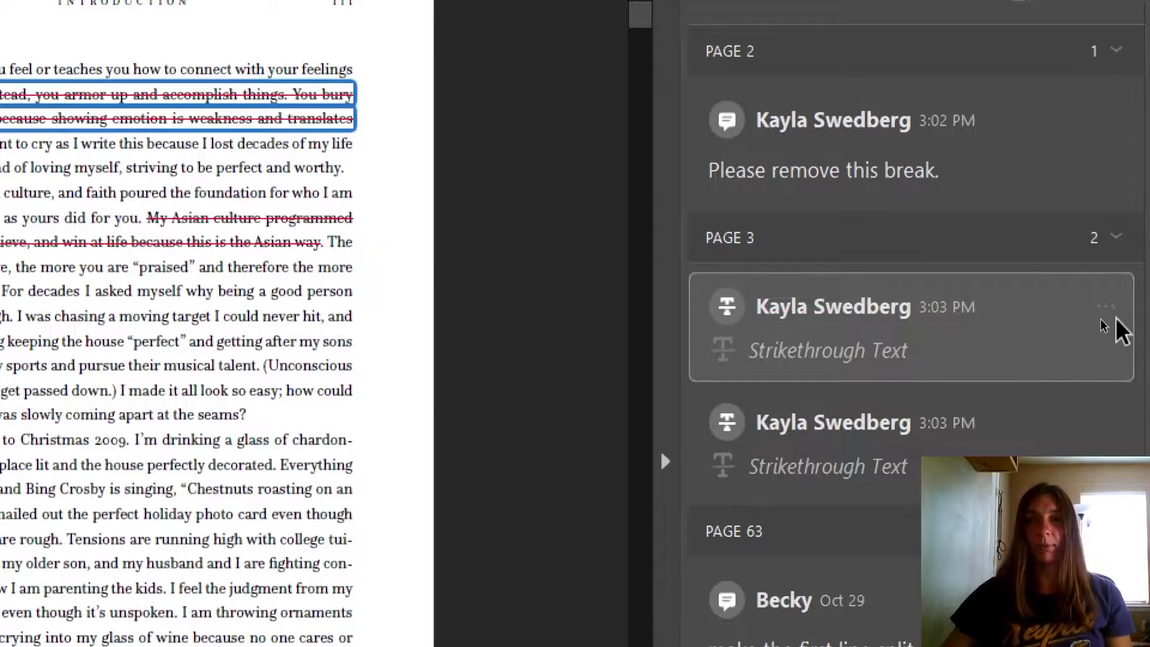
{"action": "left_click", "coordinate": [1096, 317]}
{"action": "left_click", "coordinate": [1078, 436]}
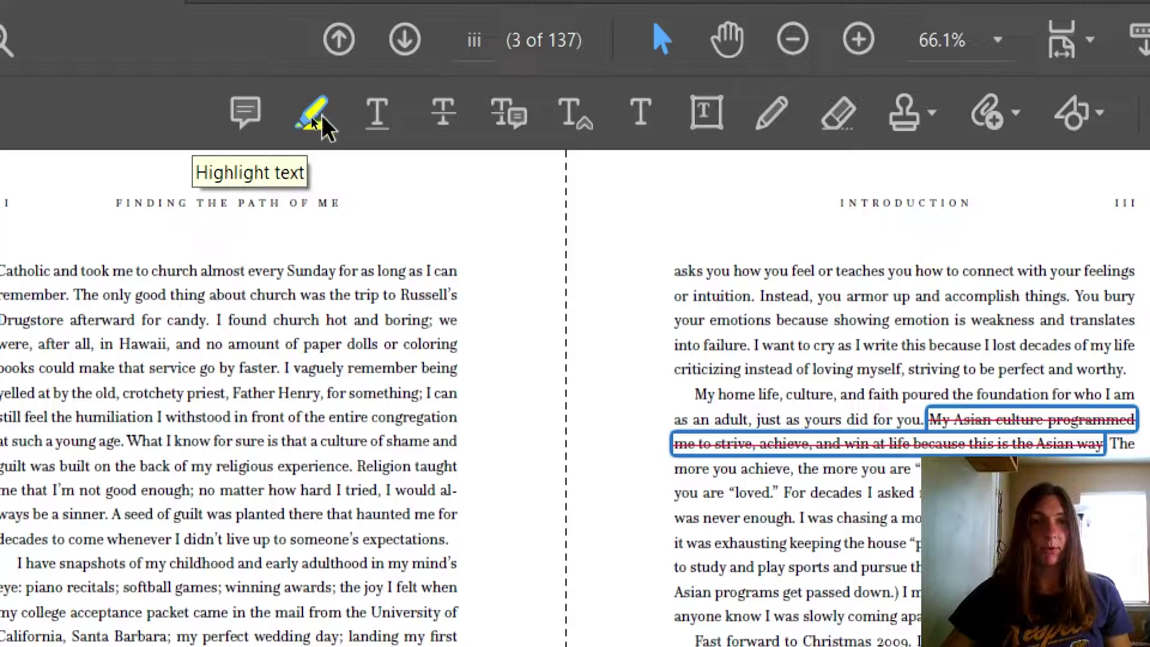
- Highlight 'Instead, you armor up…' and 'instead of loving myself, striving to be perfect and' in yellow
{"action": "left_click", "coordinate": [313, 115]}
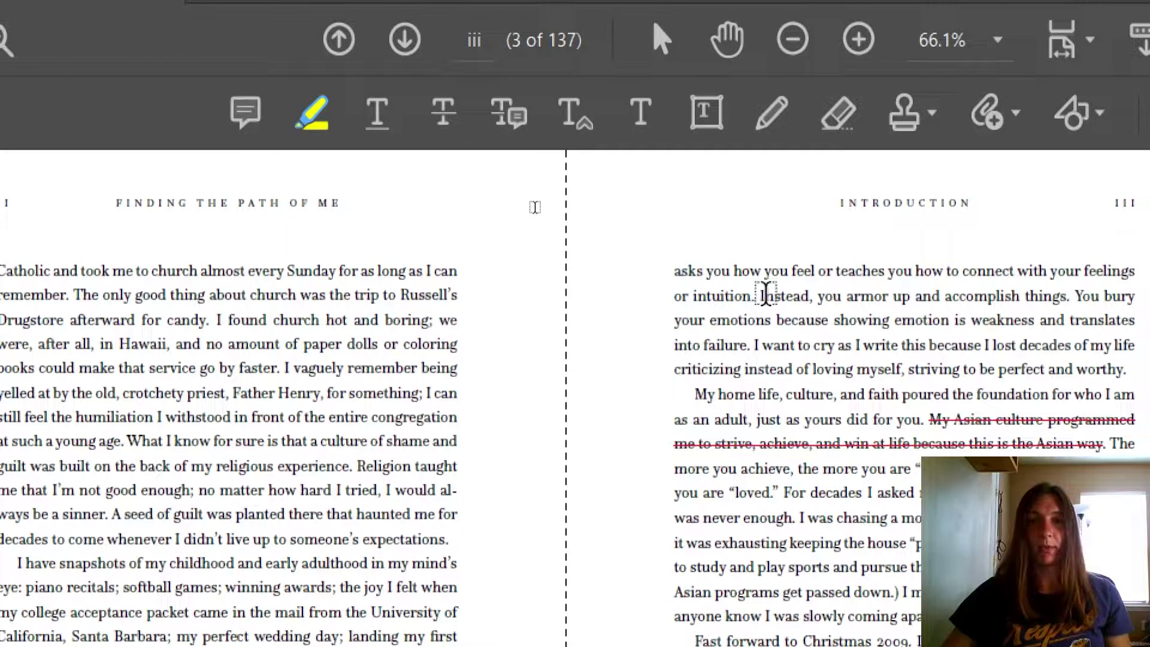
{"action": "left_click_drag", "start_coordinate": [760, 296], "coordinate": [773, 321]}
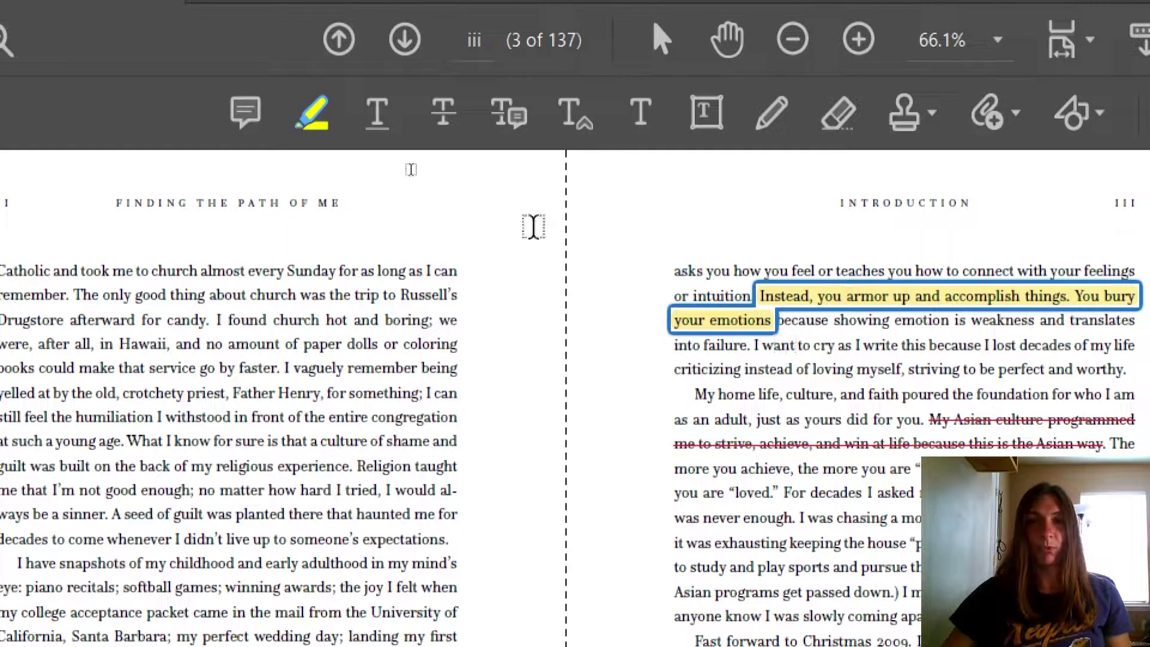
{"action": "left_click", "coordinate": [314, 120]}
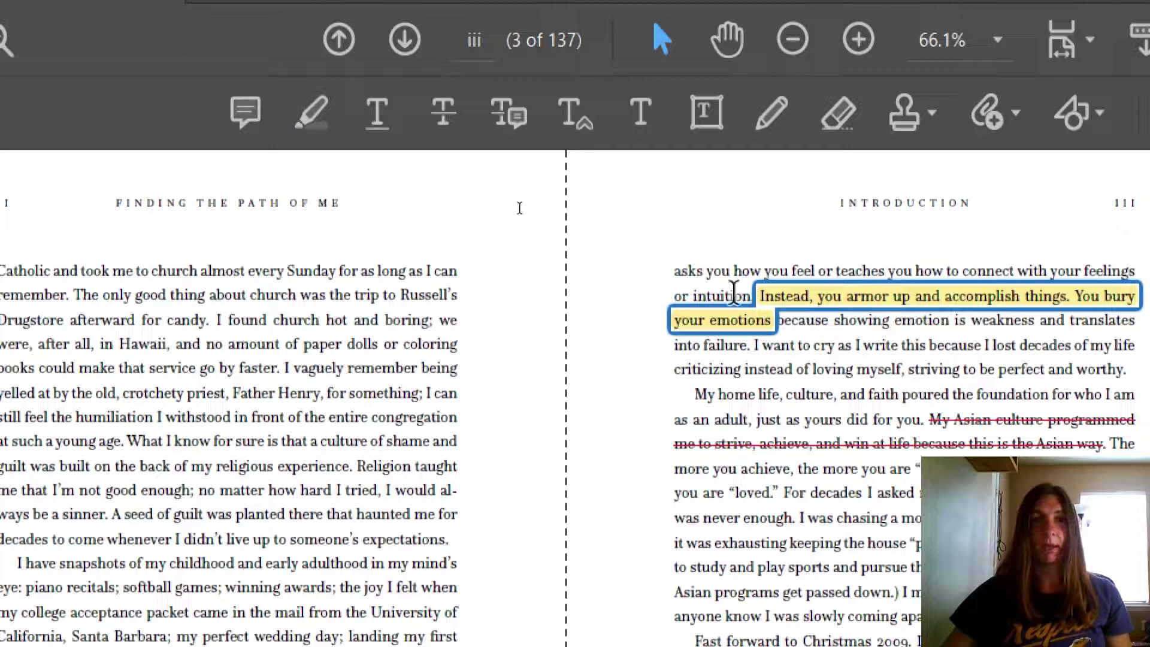
{"action": "left_click_drag", "start_coordinate": [745, 369], "coordinate": [1052, 373]}
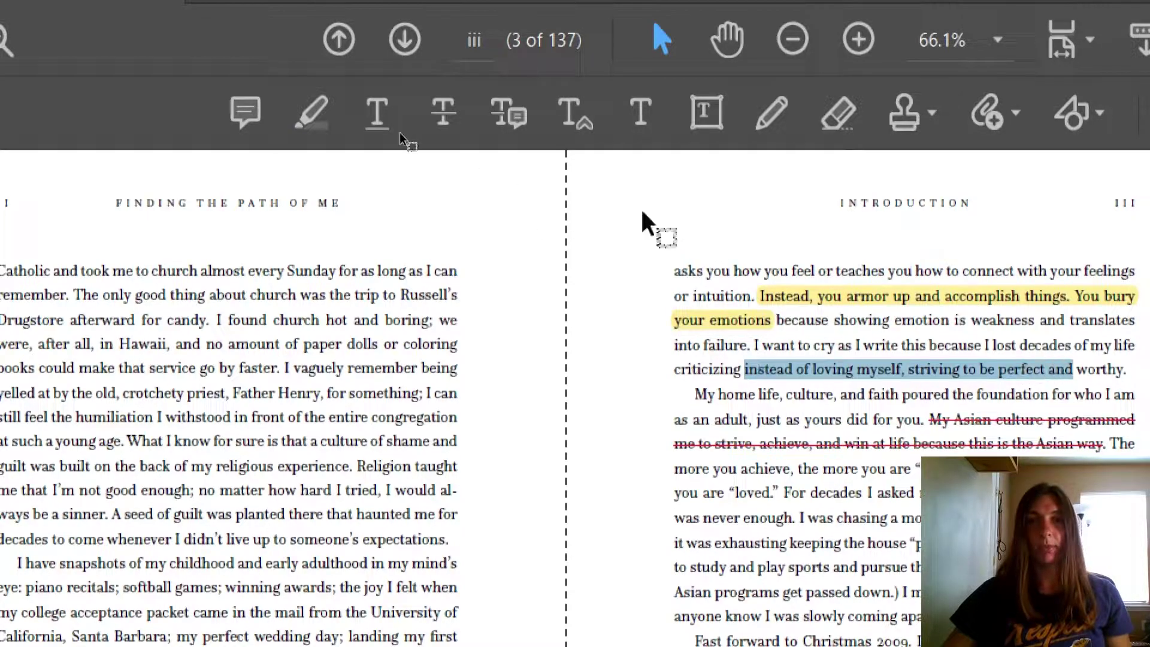
{"action": "left_click", "coordinate": [311, 113]}
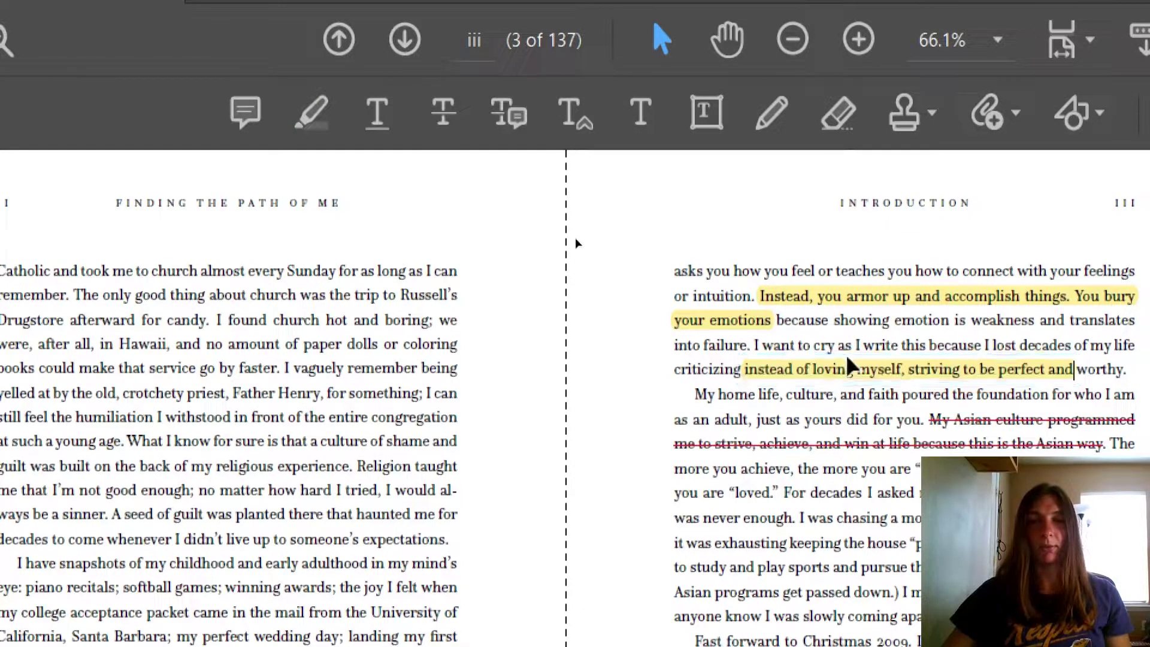
{"action": "left_click", "coordinate": [875, 346]}
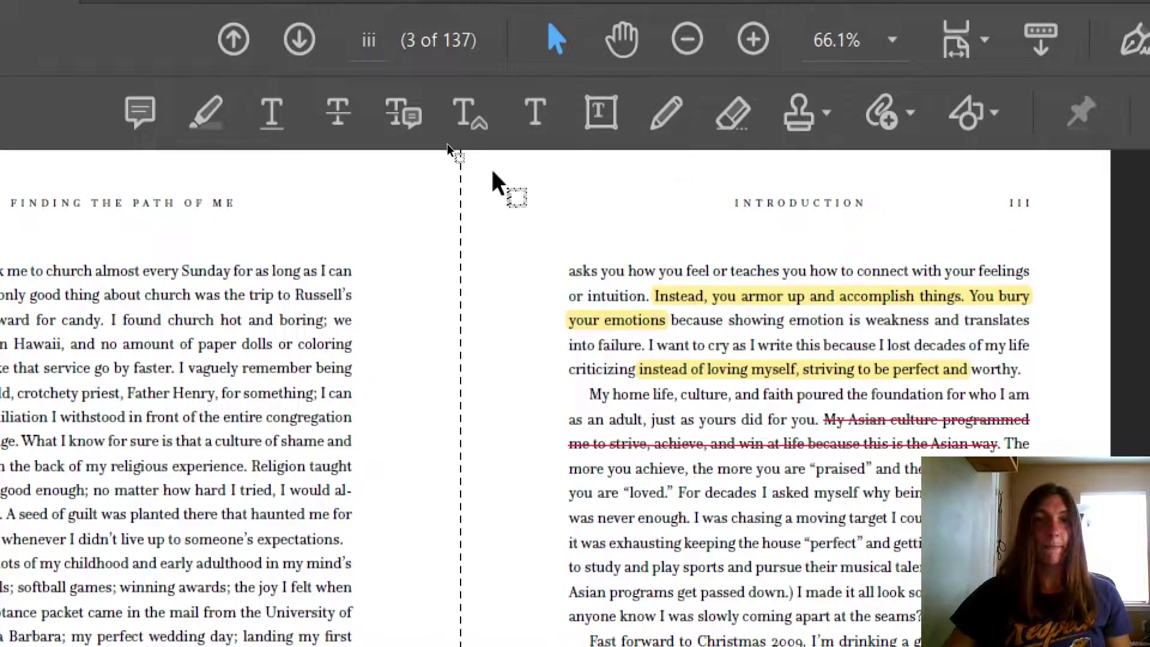
- Post an insert-text comment 'This is a new sentence' after 'faster' on page ii
{"action": "left_click", "coordinate": [471, 120]}
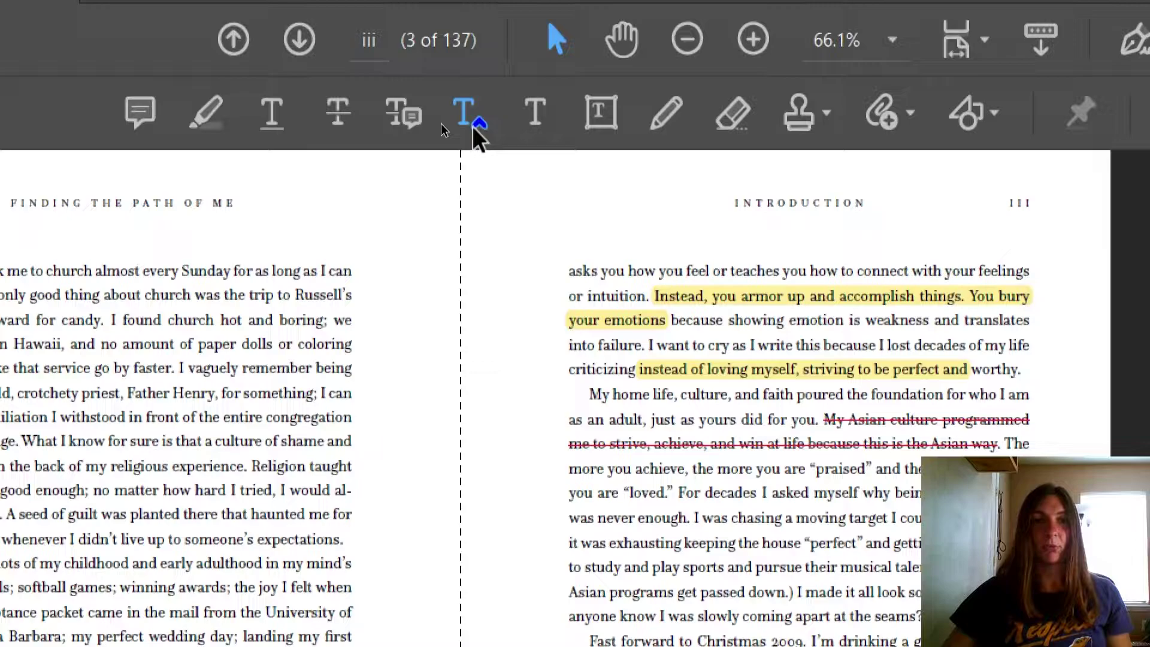
{"action": "left_click", "coordinate": [473, 128]}
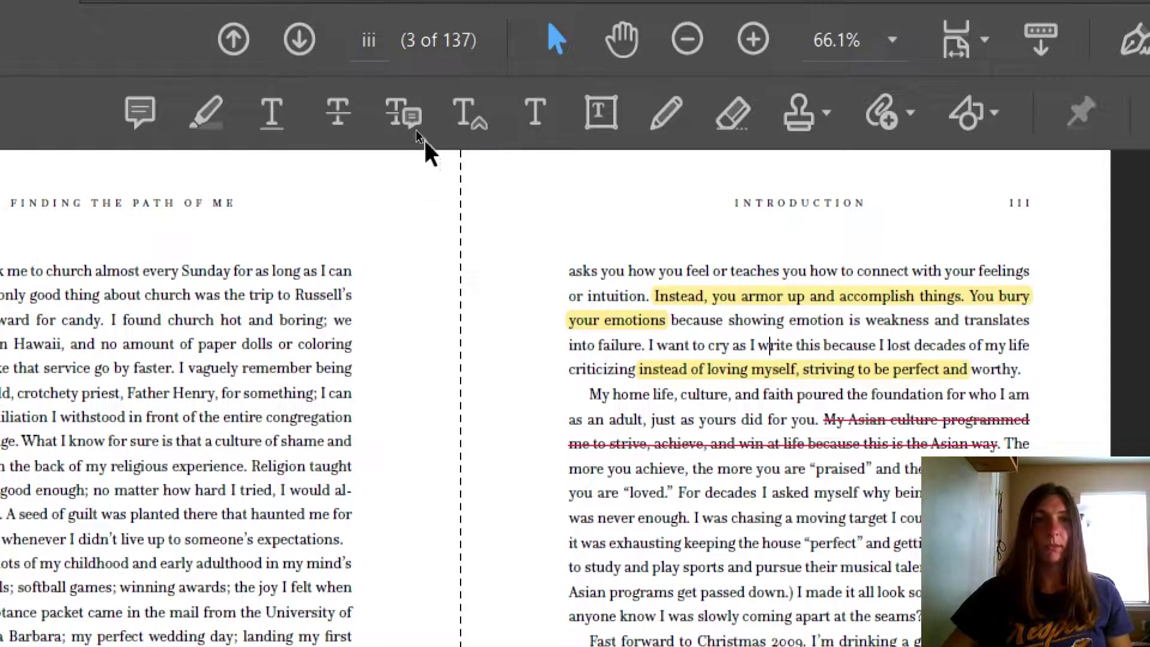
{"action": "left_click", "coordinate": [470, 123]}
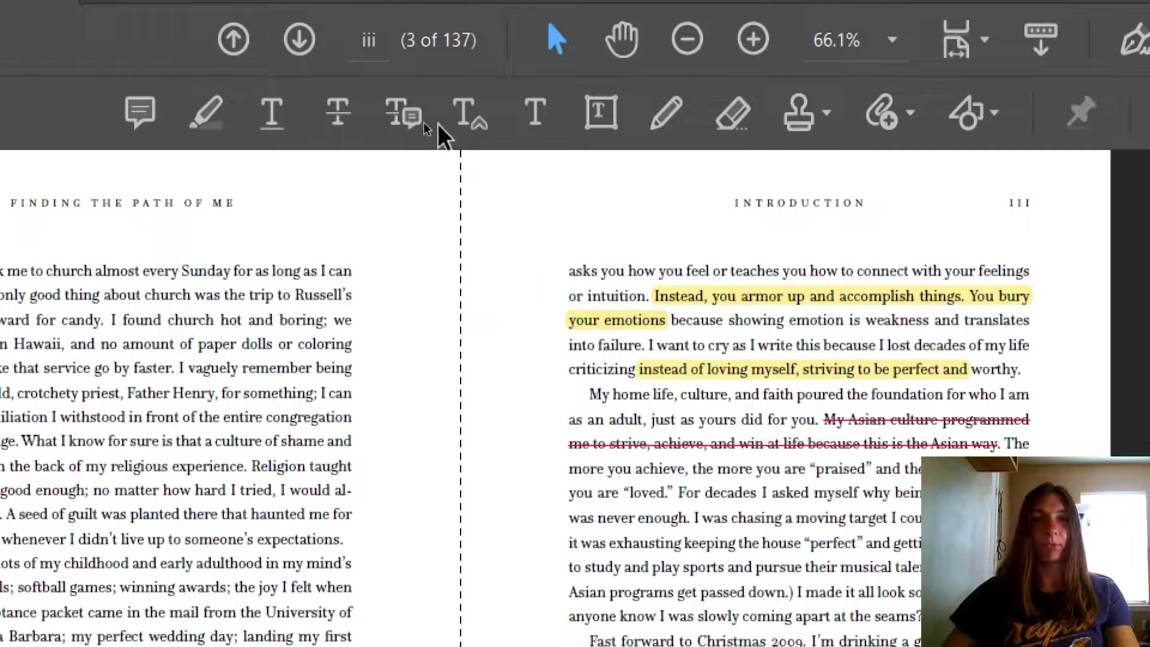
{"action": "left_click", "coordinate": [465, 123]}
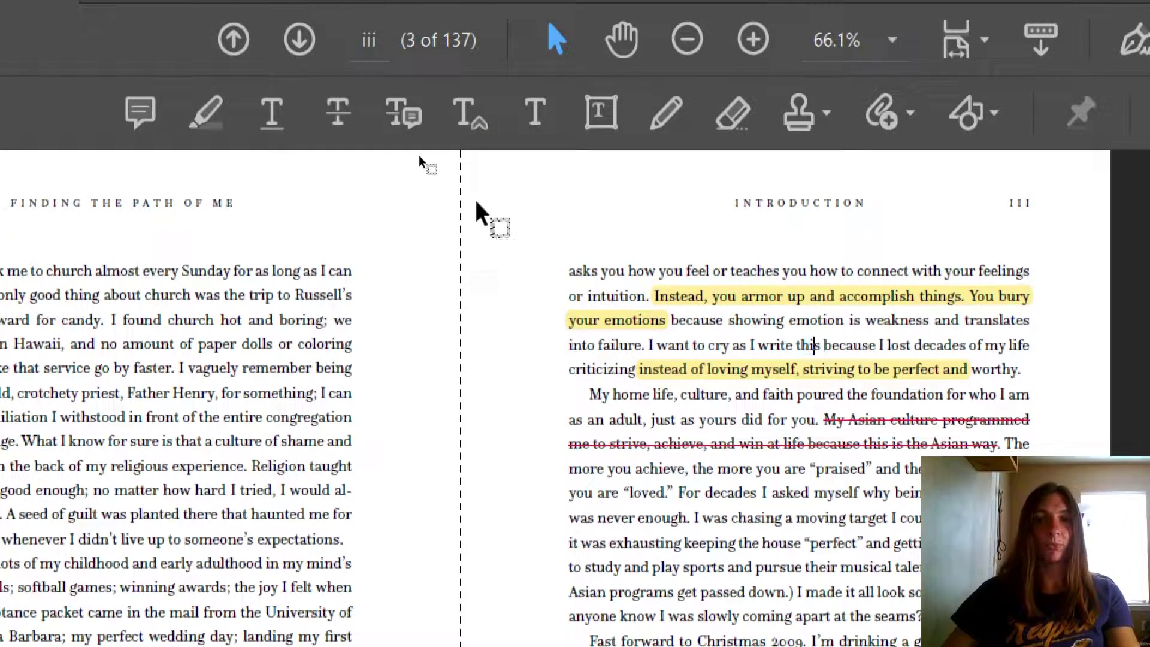
{"action": "left_click", "coordinate": [176, 370]}
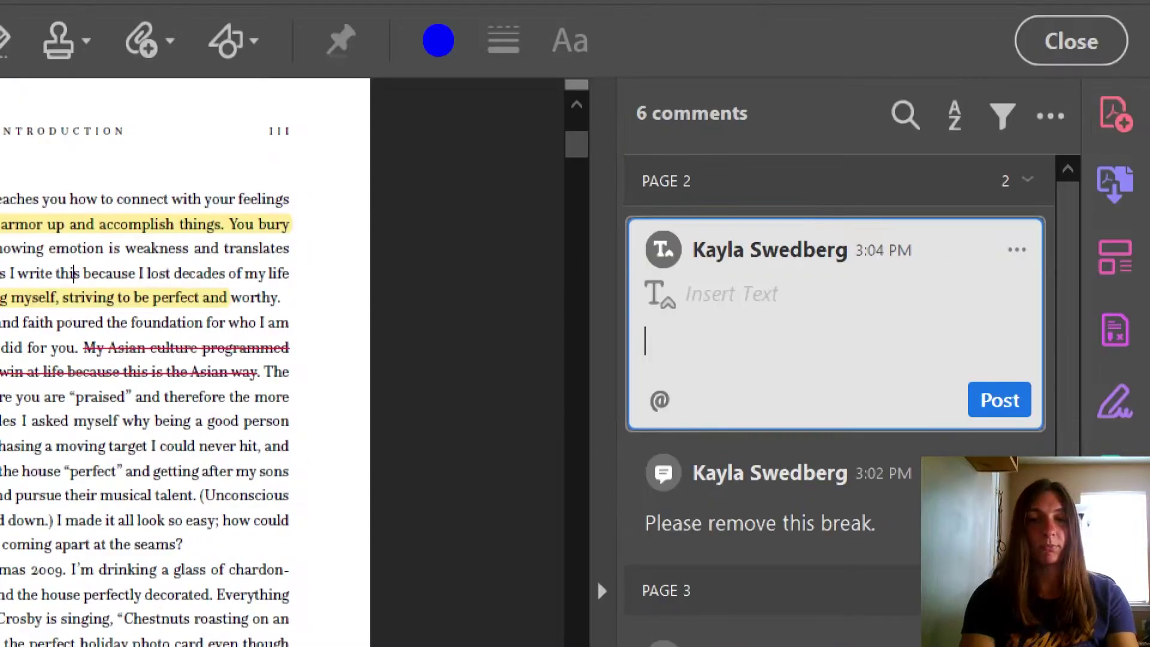
{"action": "type", "text": "This is a "}
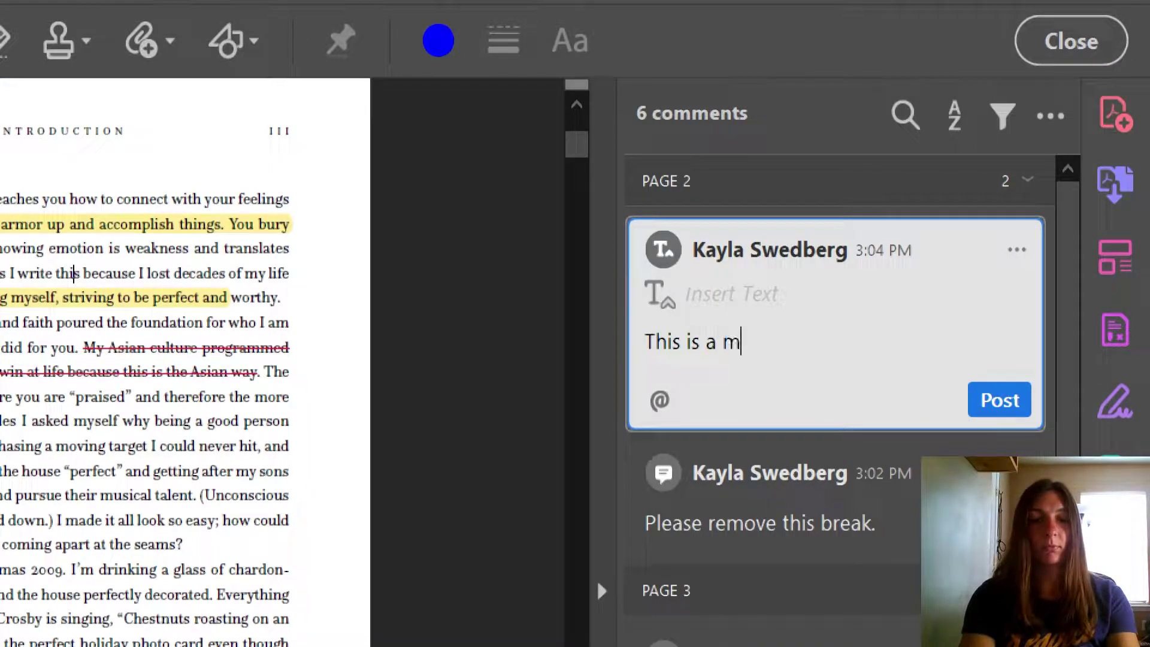
{"action": "type", "text": "new sent"}
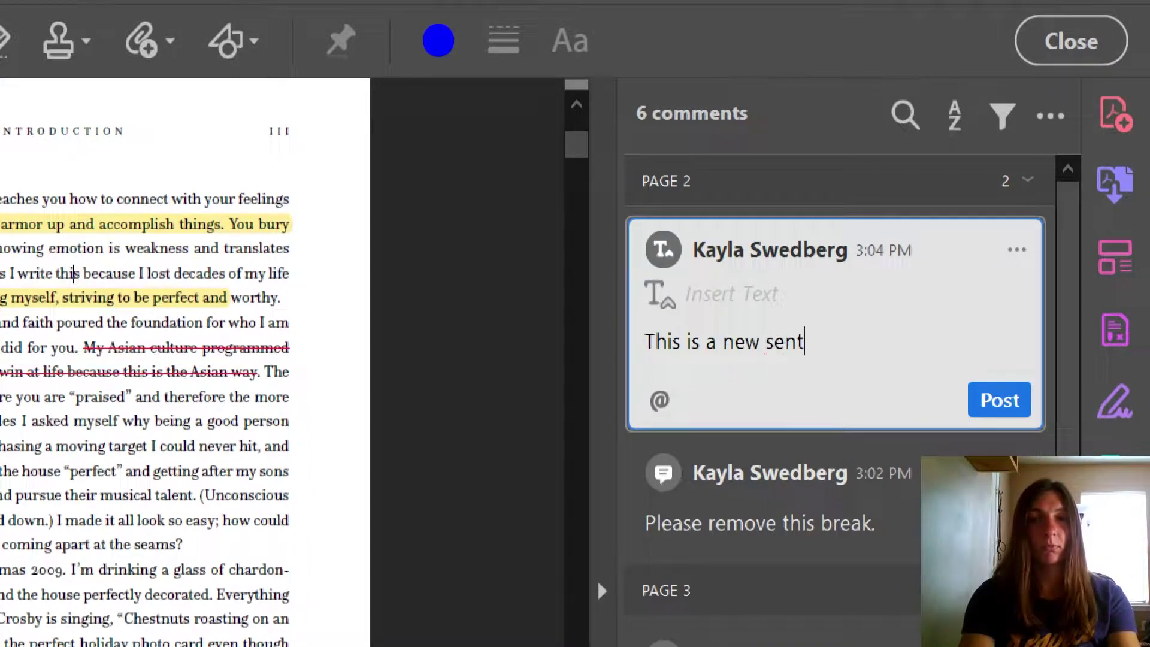
{"action": "type", "text": "ence."}
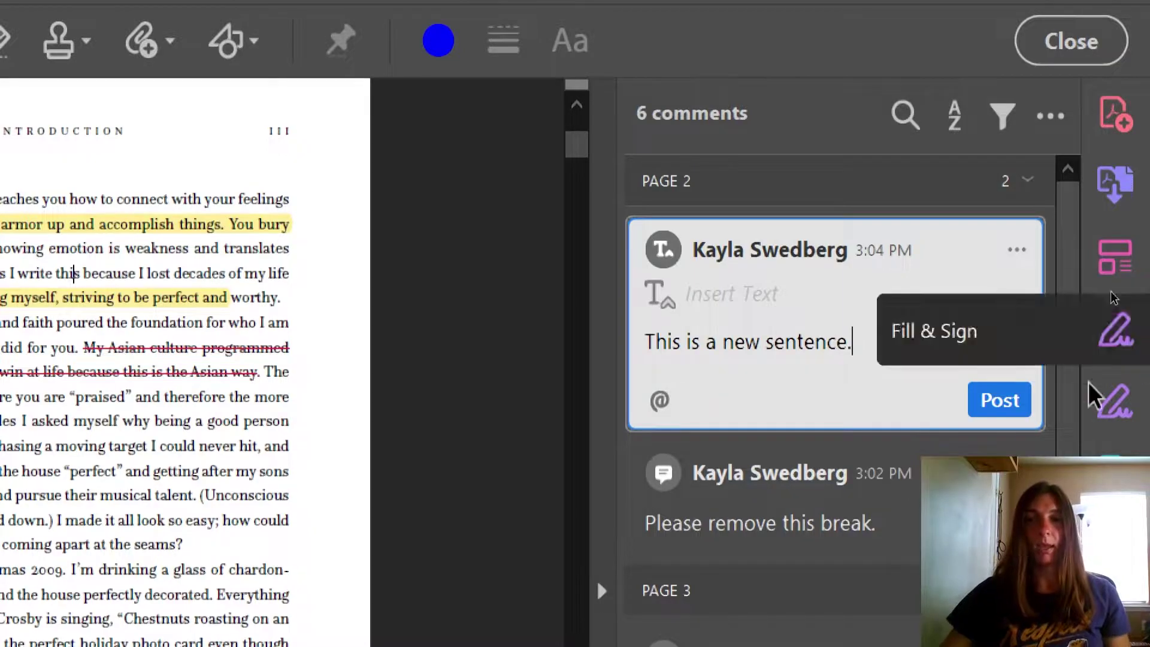
{"action": "left_click", "coordinate": [997, 403]}
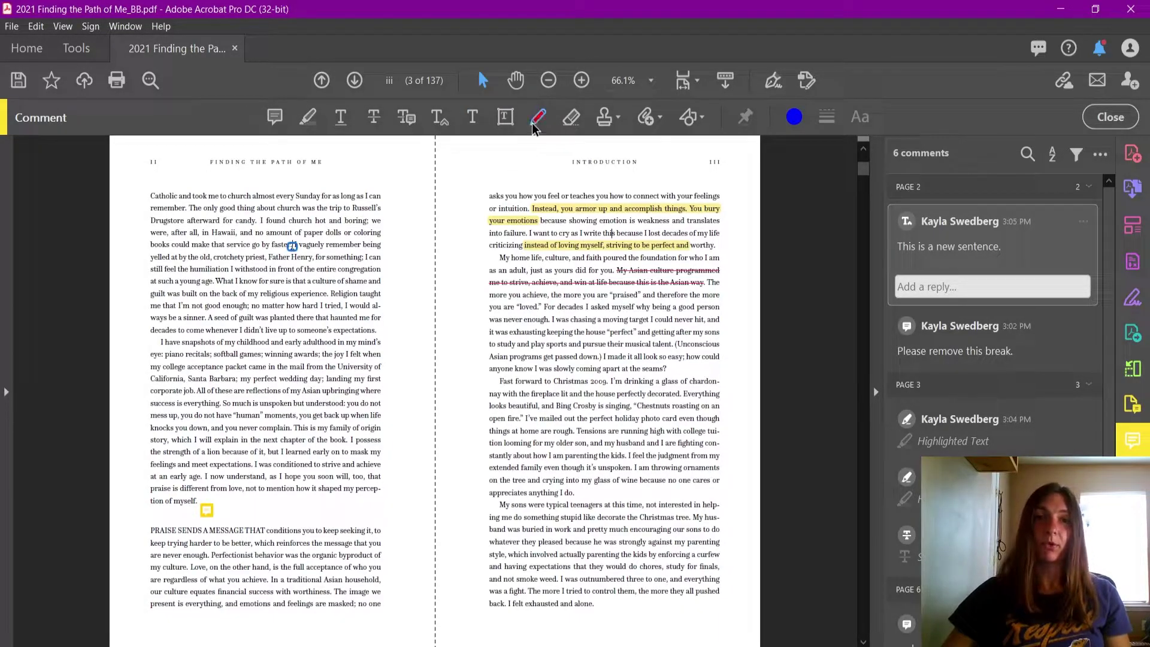
- On the Chapter 1 page, draw a curved red pencil stroke from the emblem to the first paragraph
{"action": "scroll", "coordinate": [607, 189], "scroll_direction": "down", "scroll_amount": 2}
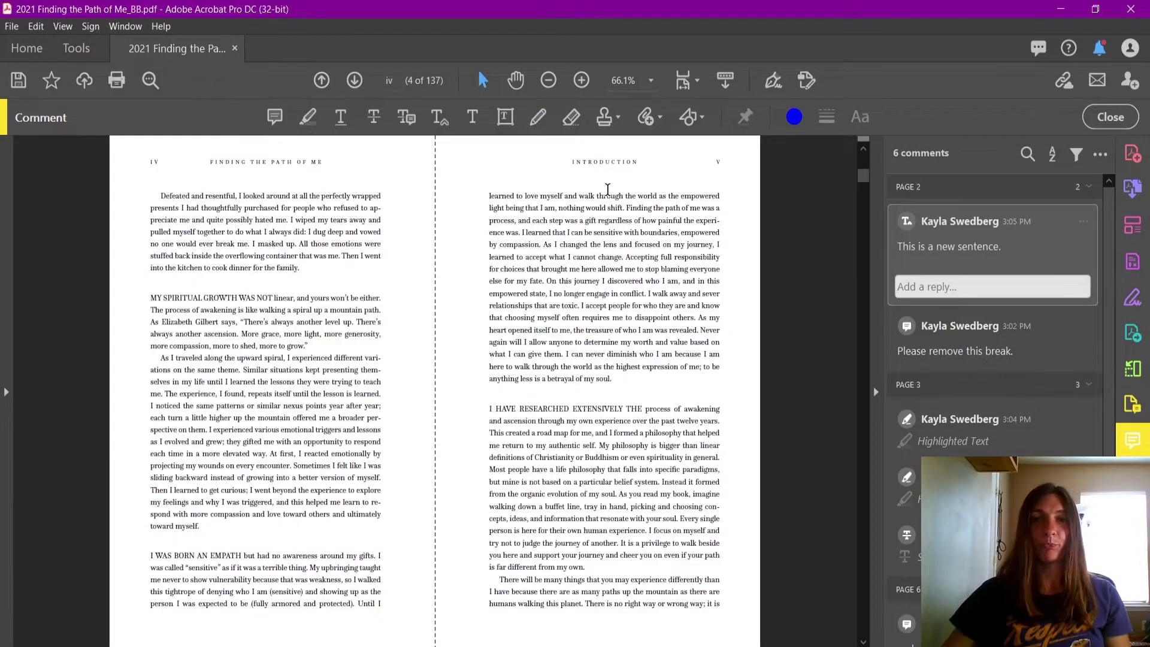
{"action": "scroll", "coordinate": [608, 189], "scroll_direction": "down", "scroll_amount": 8}
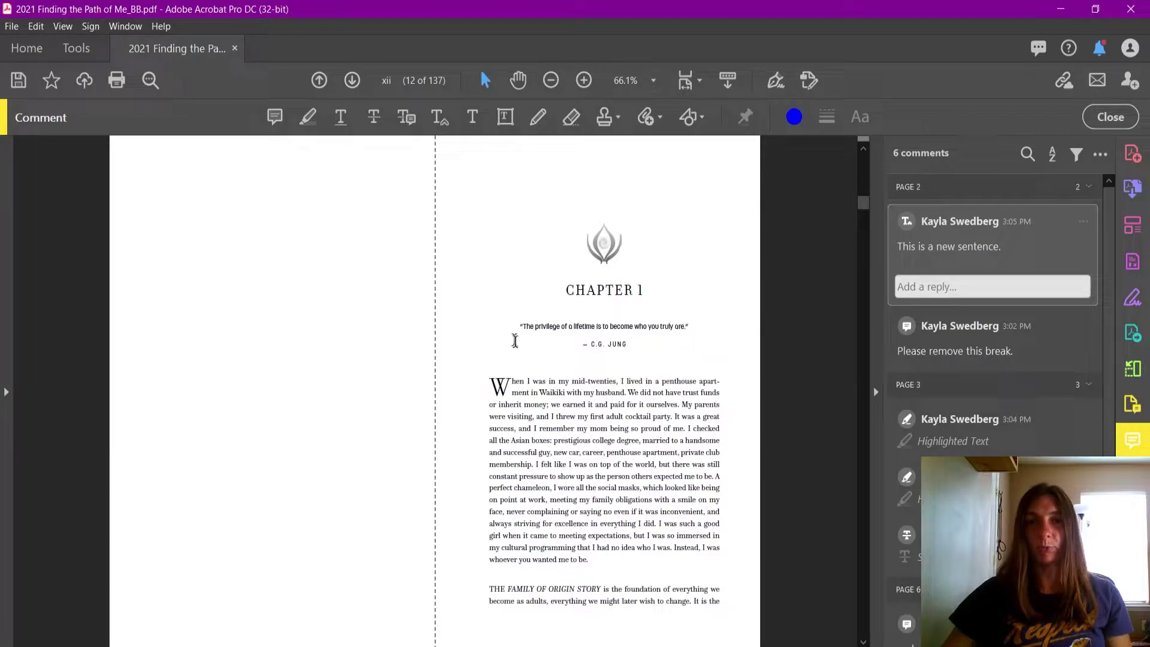
{"action": "left_click", "coordinate": [538, 123]}
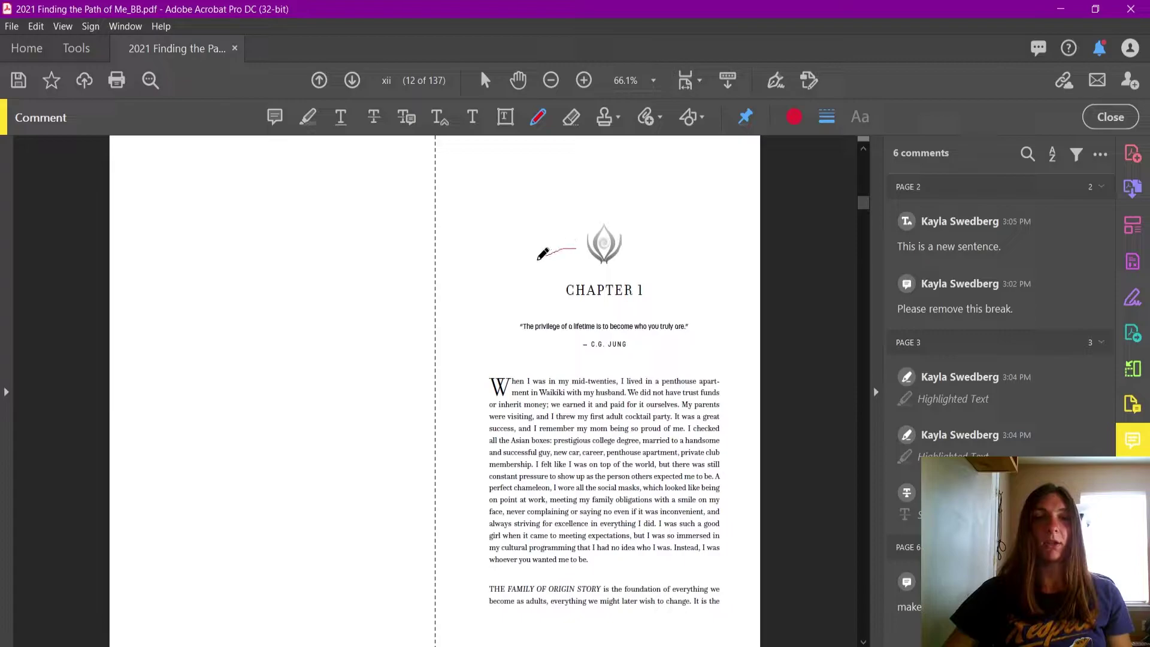
{"action": "left_click_drag", "start_coordinate": [512, 295], "coordinate": [539, 360]}
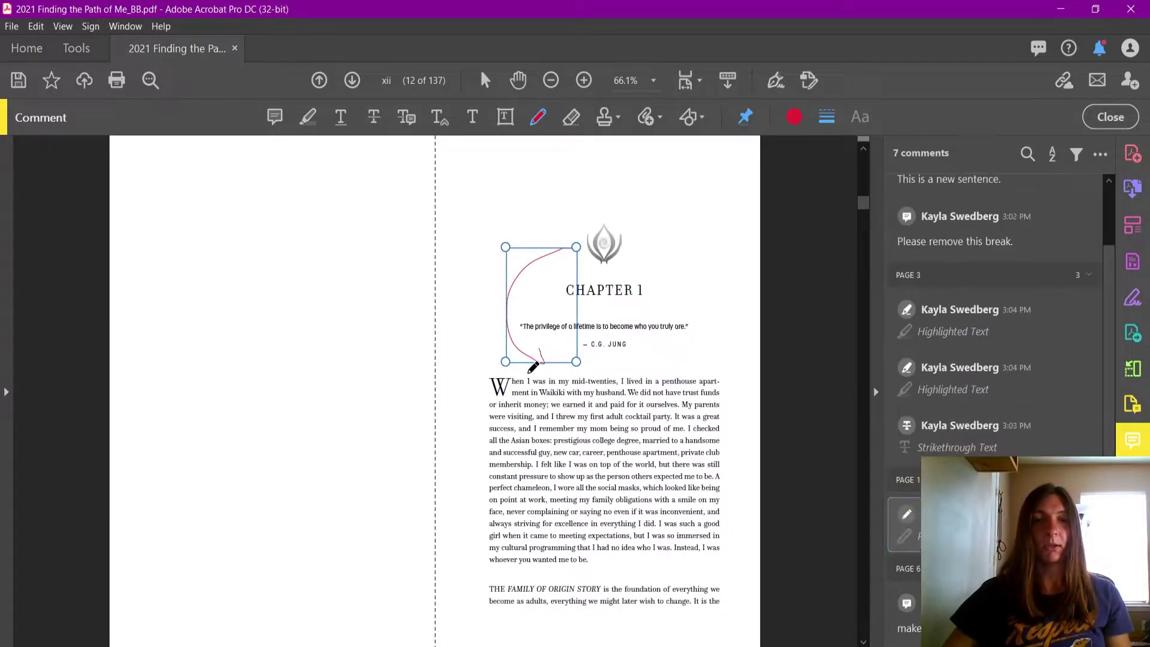
- Jump through the strikethrough, highlights, insert-text comment and arrow in the list, ending on the break note
{"action": "left_click", "coordinate": [964, 424]}
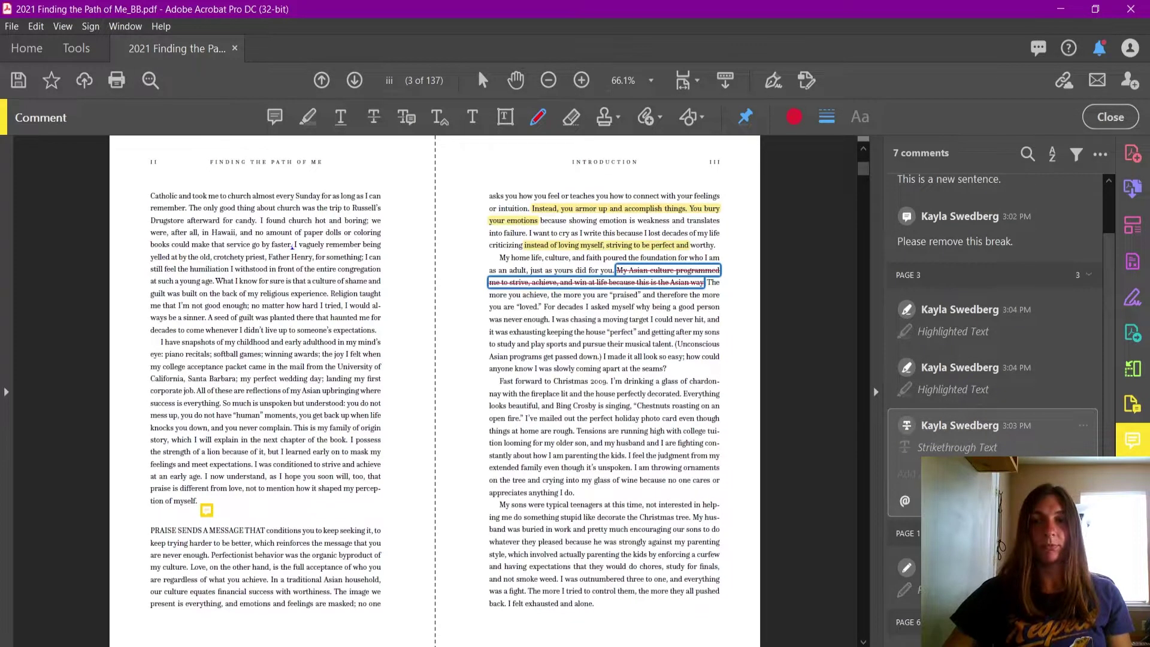
{"action": "left_click", "coordinate": [986, 389]}
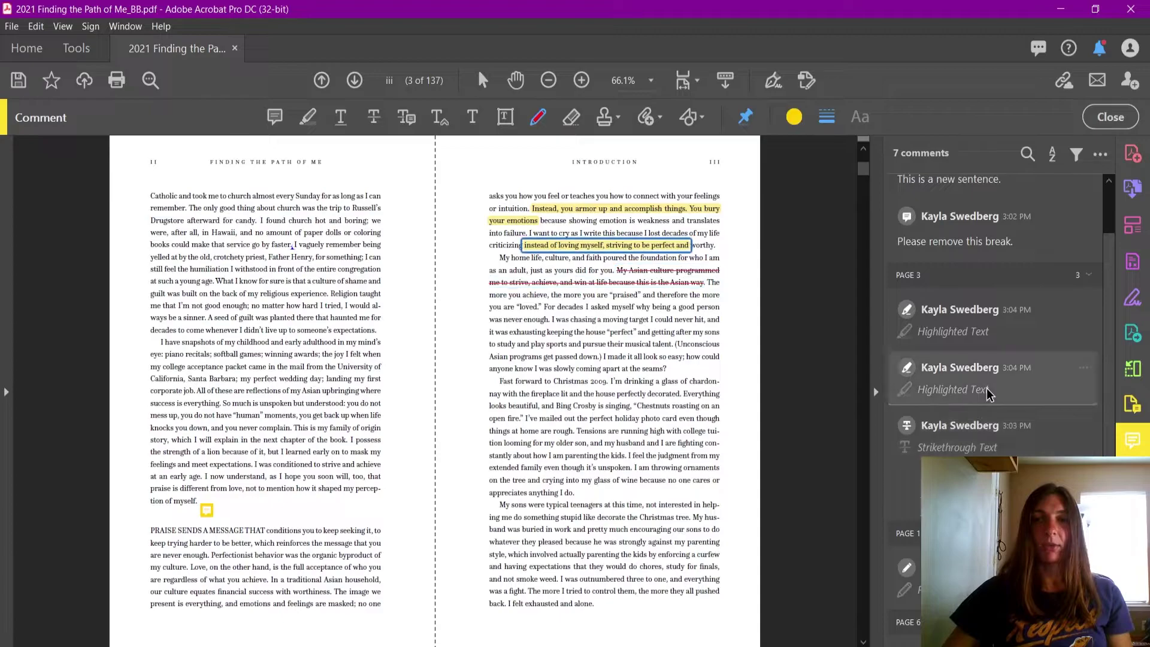
{"action": "left_click", "coordinate": [979, 329]}
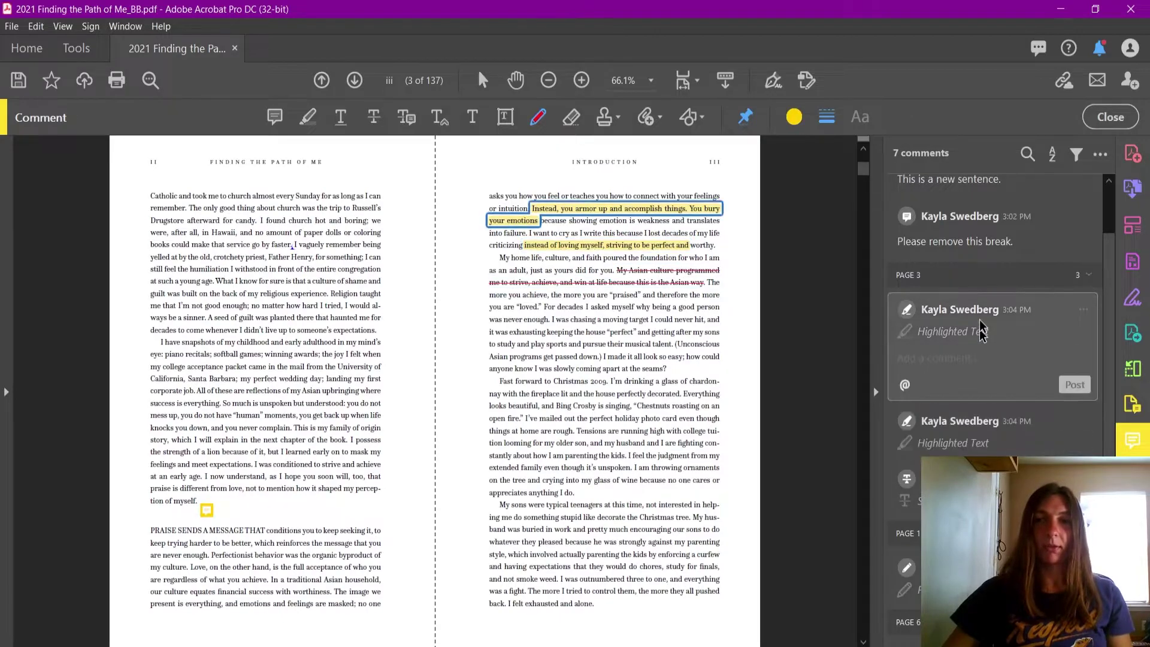
{"action": "left_click", "coordinate": [978, 245]}
{"action": "left_click", "coordinate": [972, 189]}
{"action": "scroll", "coordinate": [1001, 354], "scroll_direction": "down", "scroll_amount": 2}
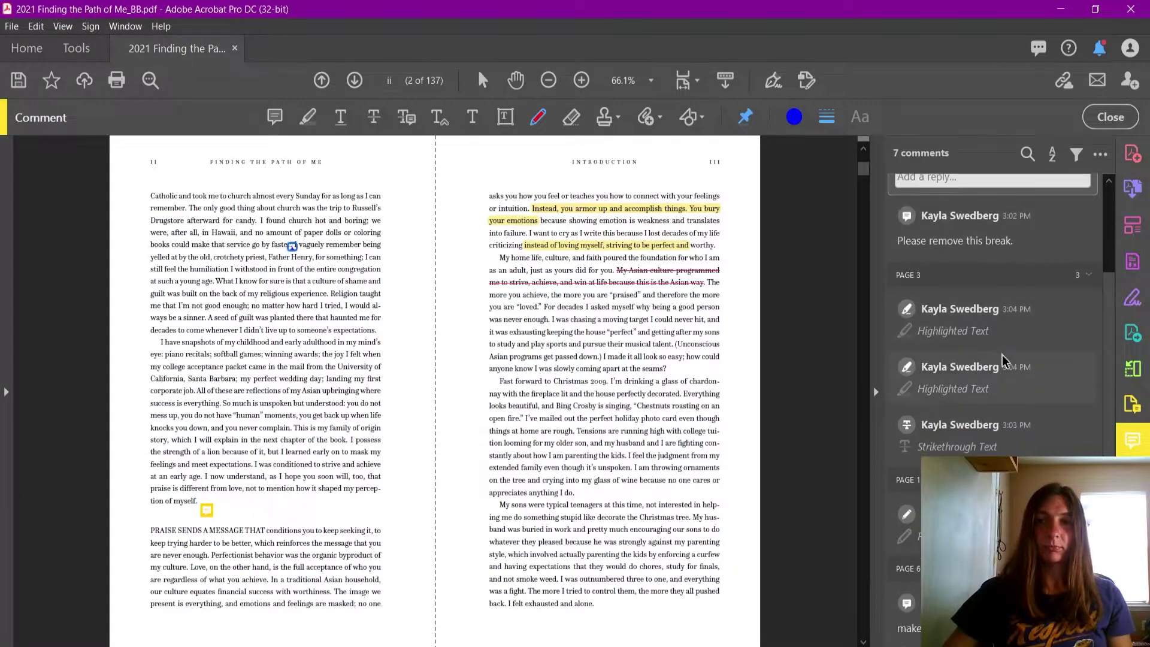
{"action": "left_click", "coordinate": [908, 522]}
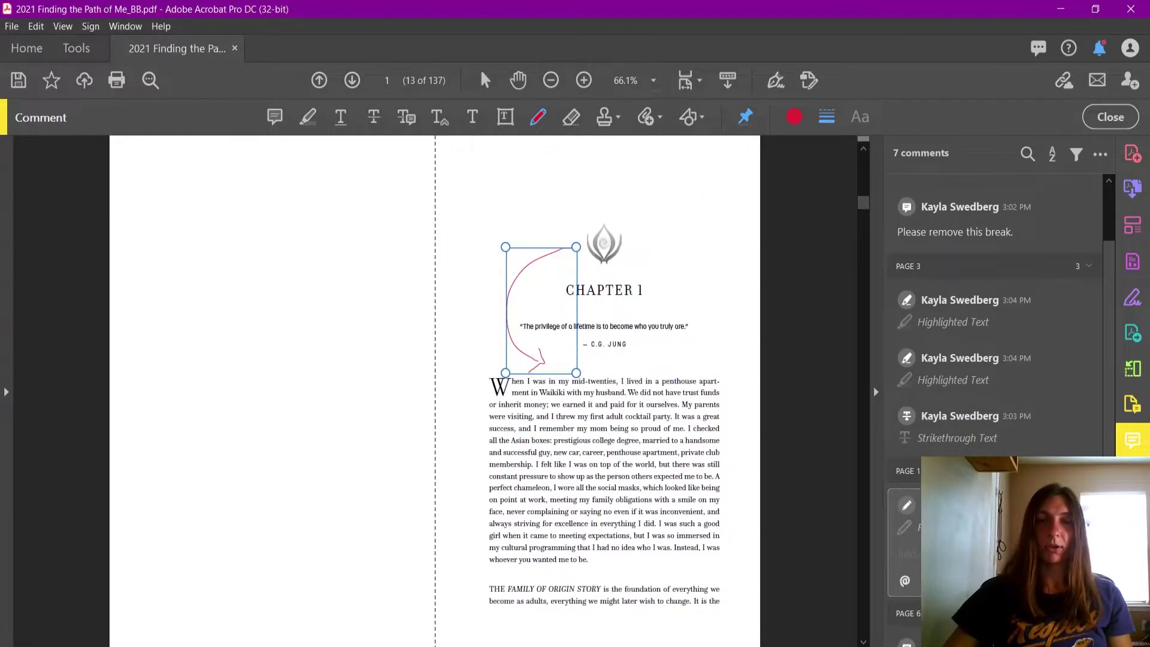
{"action": "left_click", "coordinate": [1016, 406]}
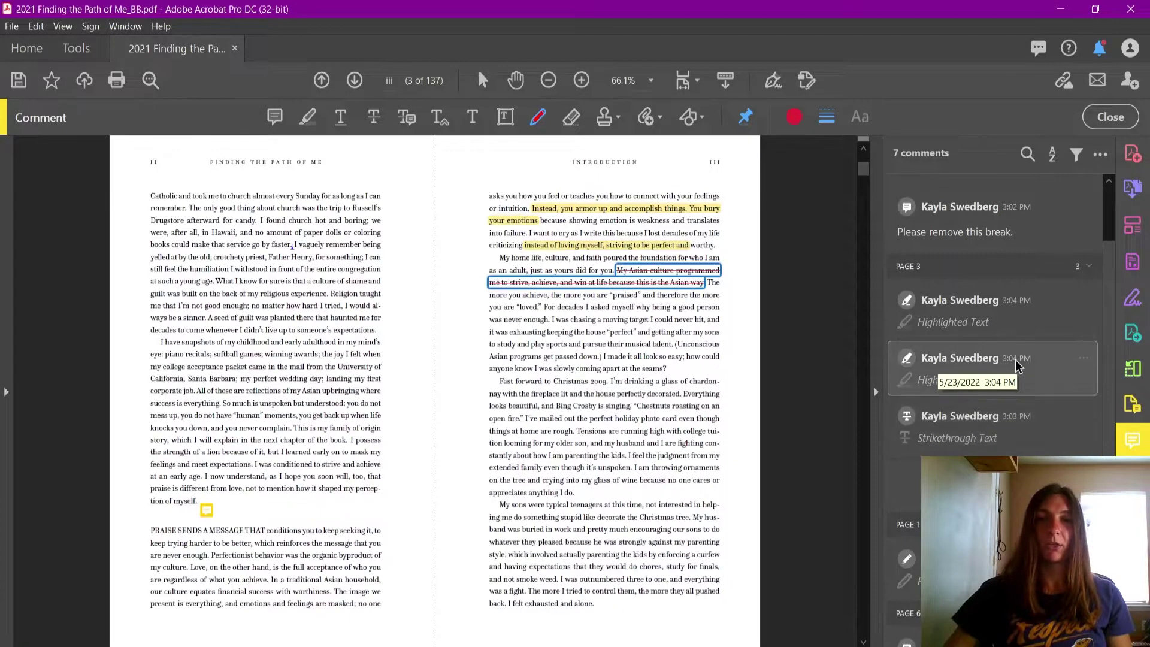
{"action": "left_click", "coordinate": [1007, 308]}
{"action": "left_click", "coordinate": [975, 208]}
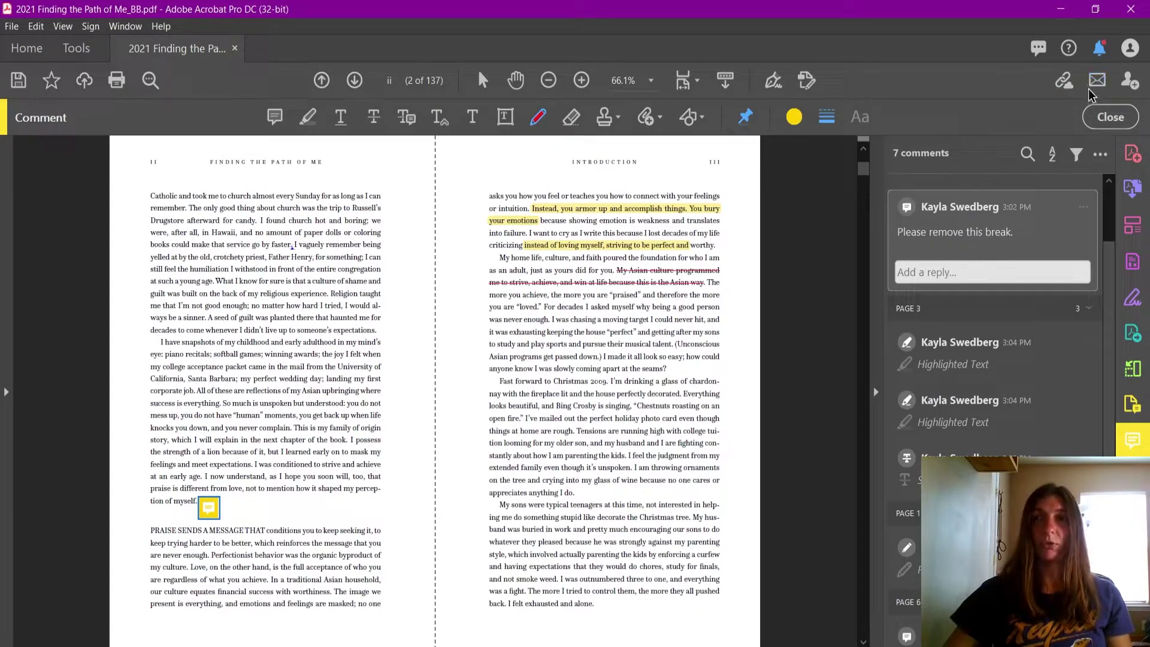
- Close the comments pane and save the book in its recent folder as 2021 Finding the Path of Me_KS.pdf
{"action": "left_click", "coordinate": [1098, 117]}
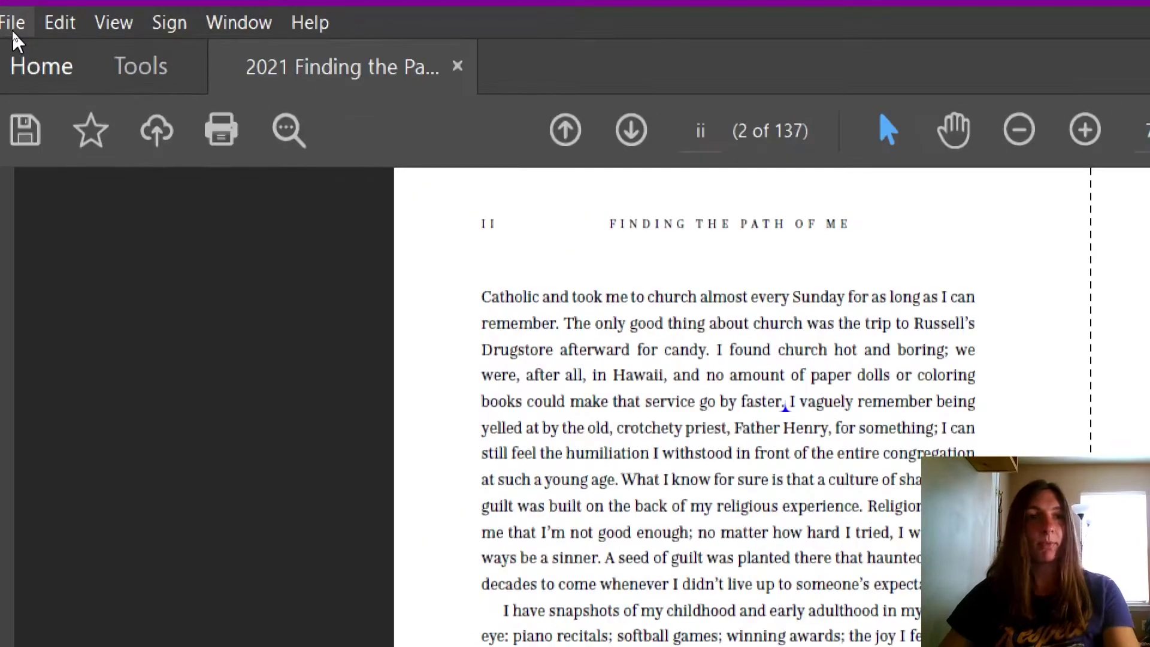
{"action": "left_click", "coordinate": [13, 31]}
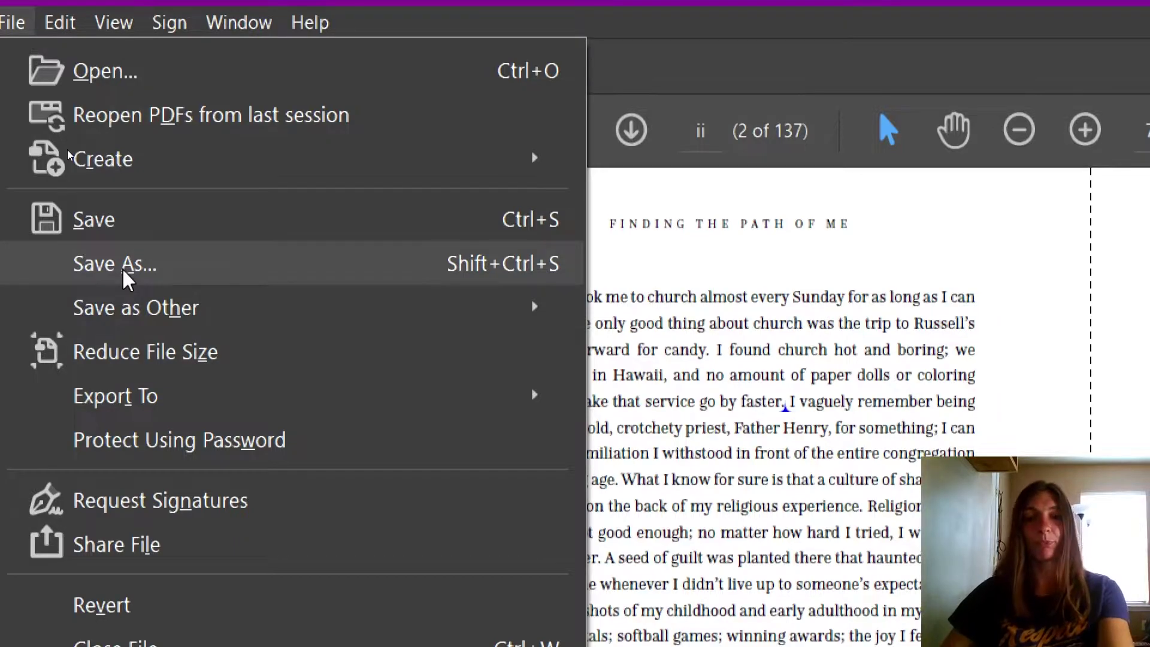
{"action": "left_click", "coordinate": [93, 269]}
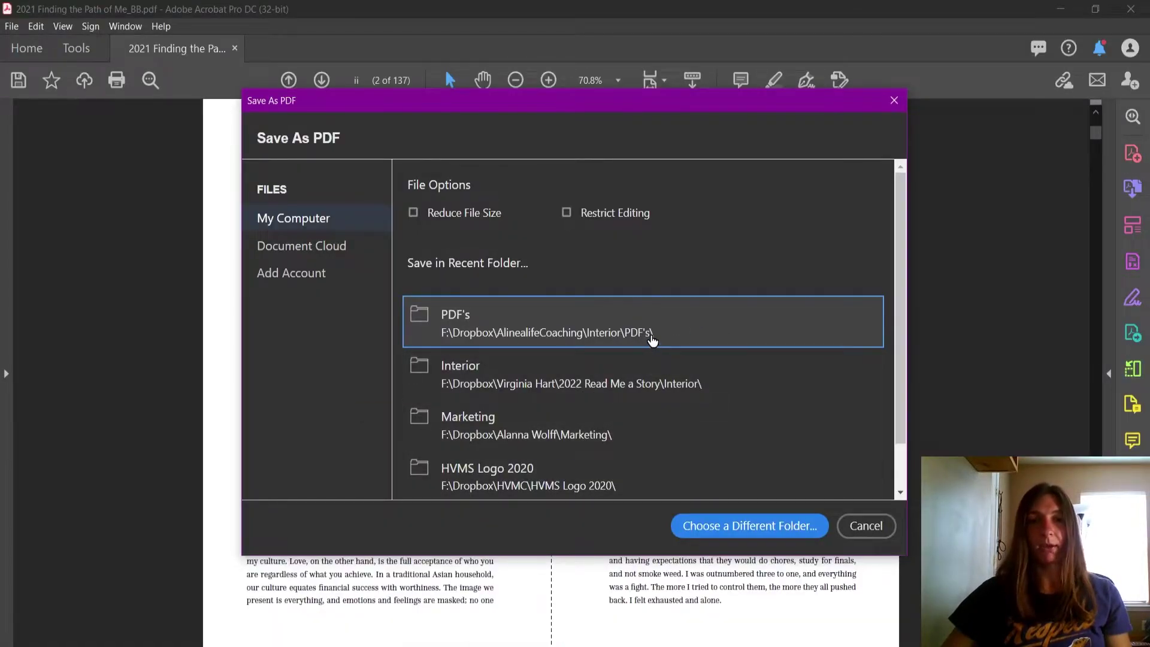
{"action": "left_click", "coordinate": [652, 350]}
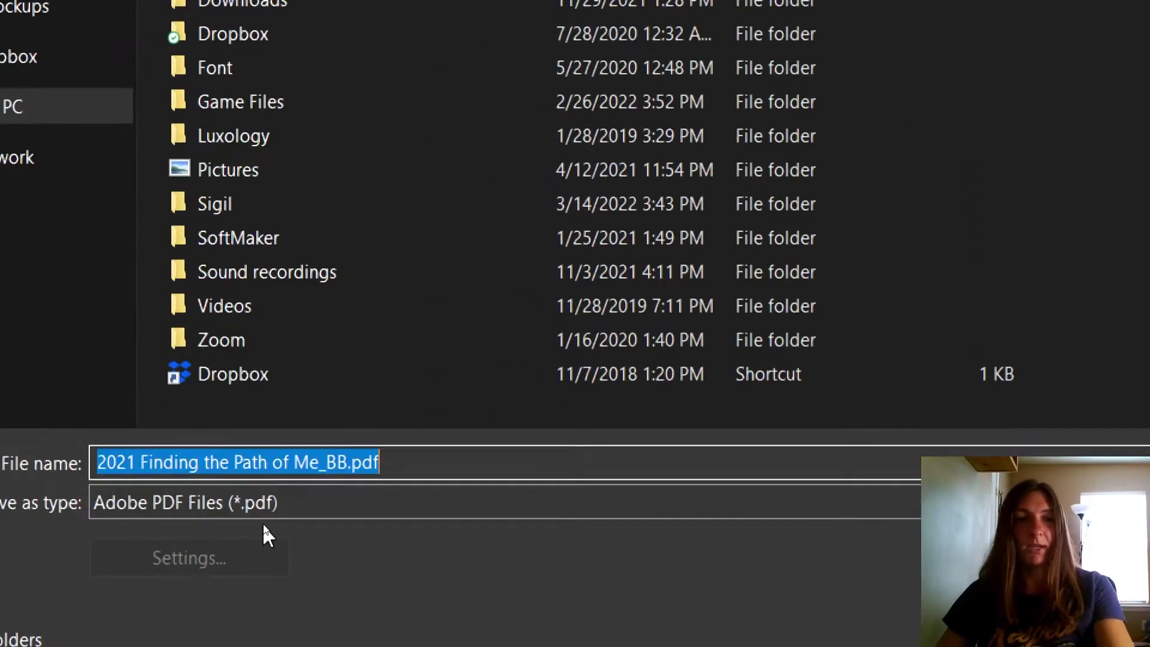
{"action": "left_click", "coordinate": [305, 492]}
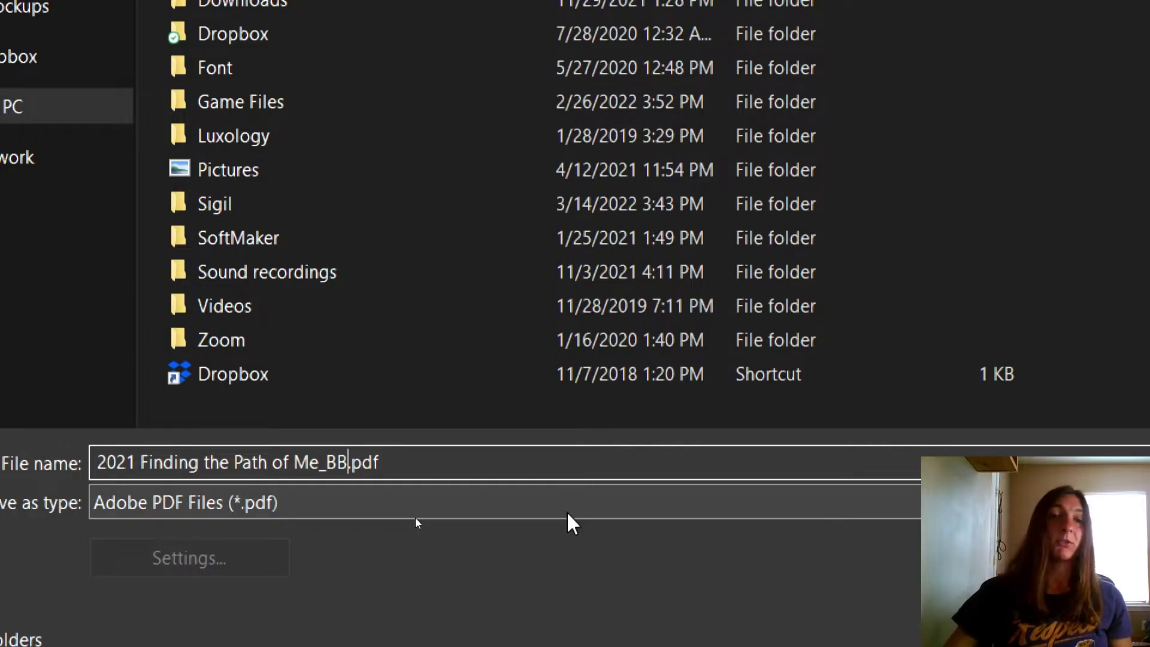
{"action": "key", "text": "BackSpace"}
{"action": "key", "text": "BackSpace"}
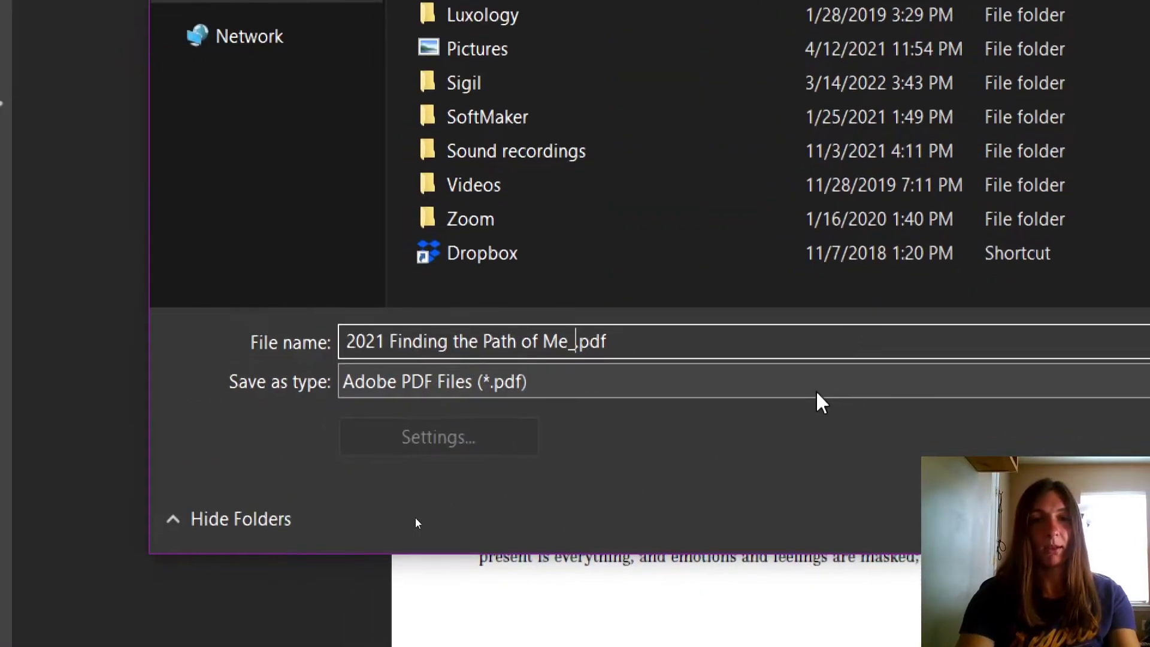
{"action": "type", "text": "KS"}
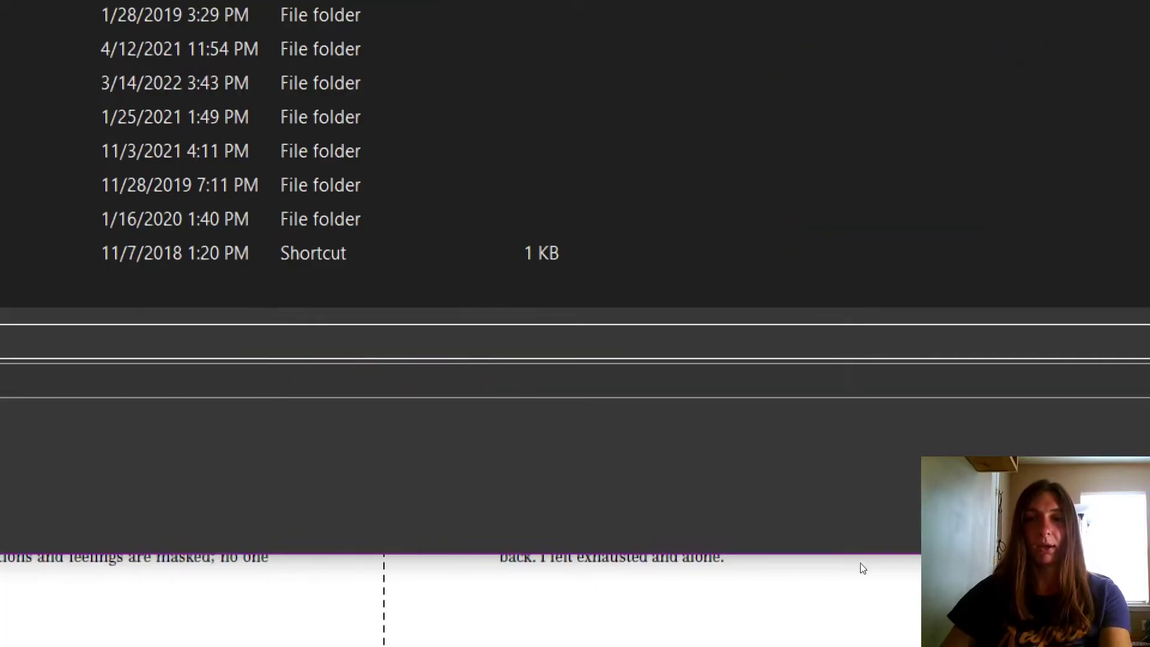
{"action": "key", "text": "Return"}
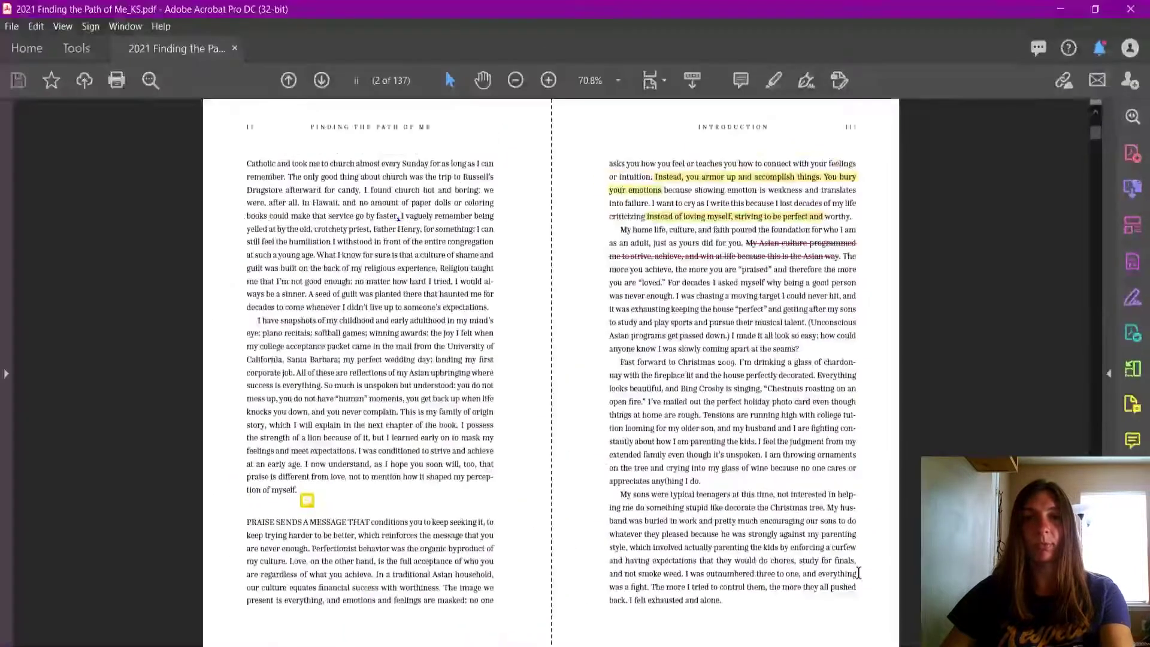
- Close 2021 Finding the Path of Me_KS.pdf to return to the Home screen
{"action": "left_click", "coordinate": [12, 27]}
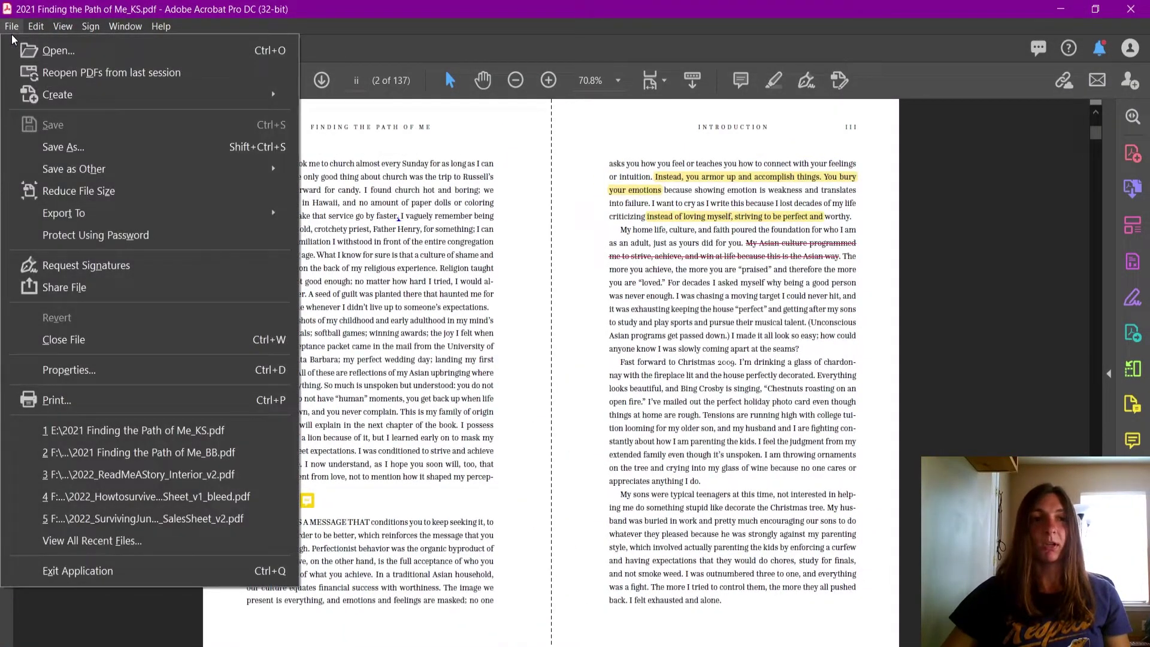
{"action": "left_click", "coordinate": [97, 343]}
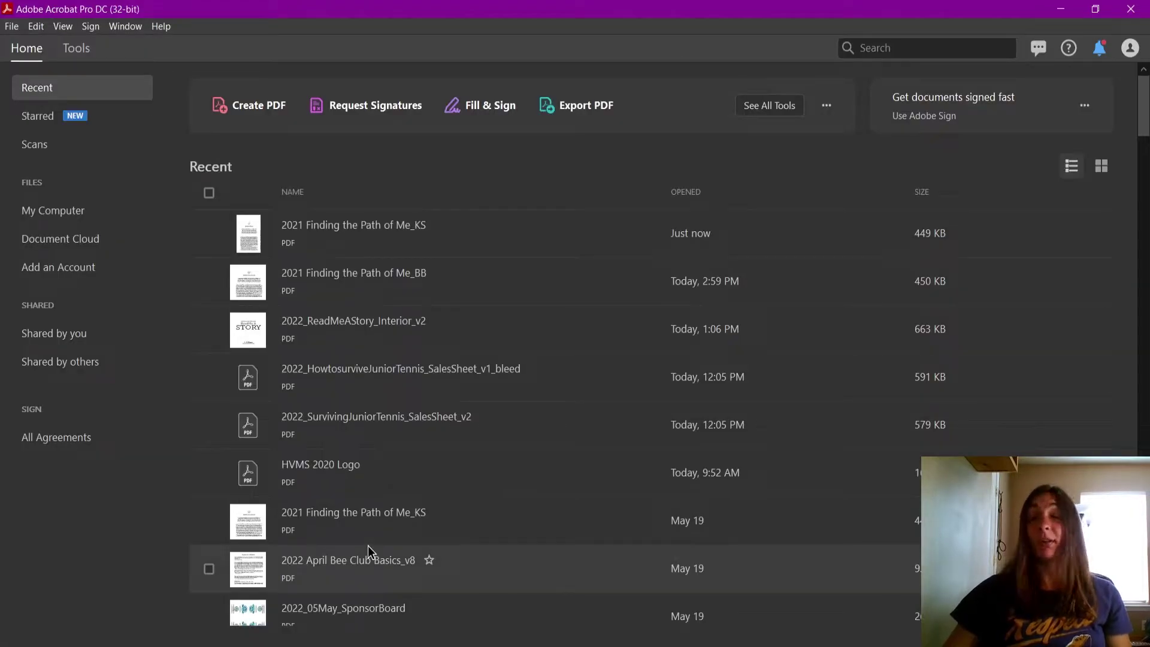